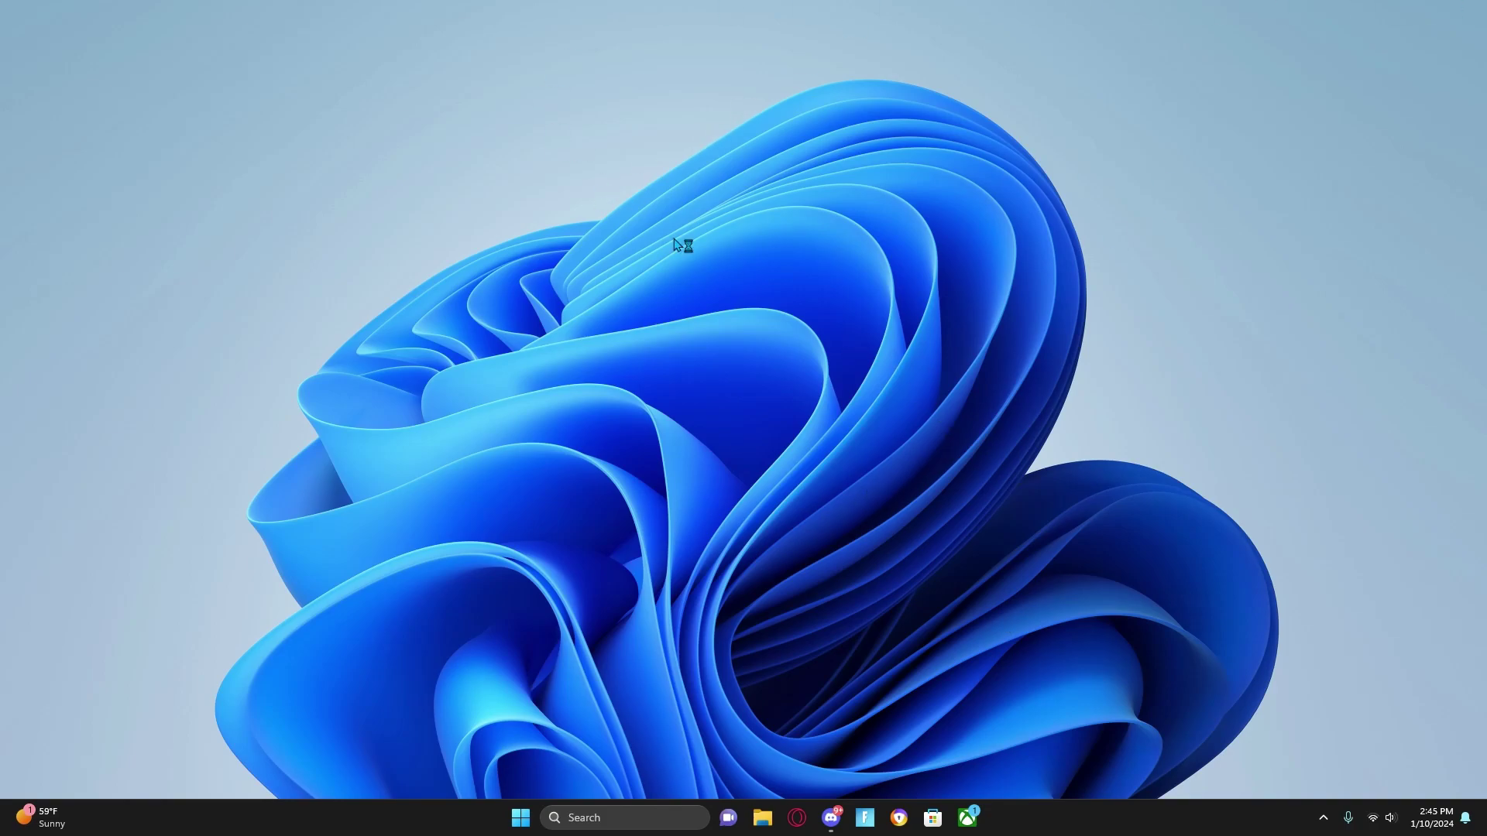
- Launch Task Manager from Start search, then start Fortnite from the taskbar
key(super)
click(912, 276)
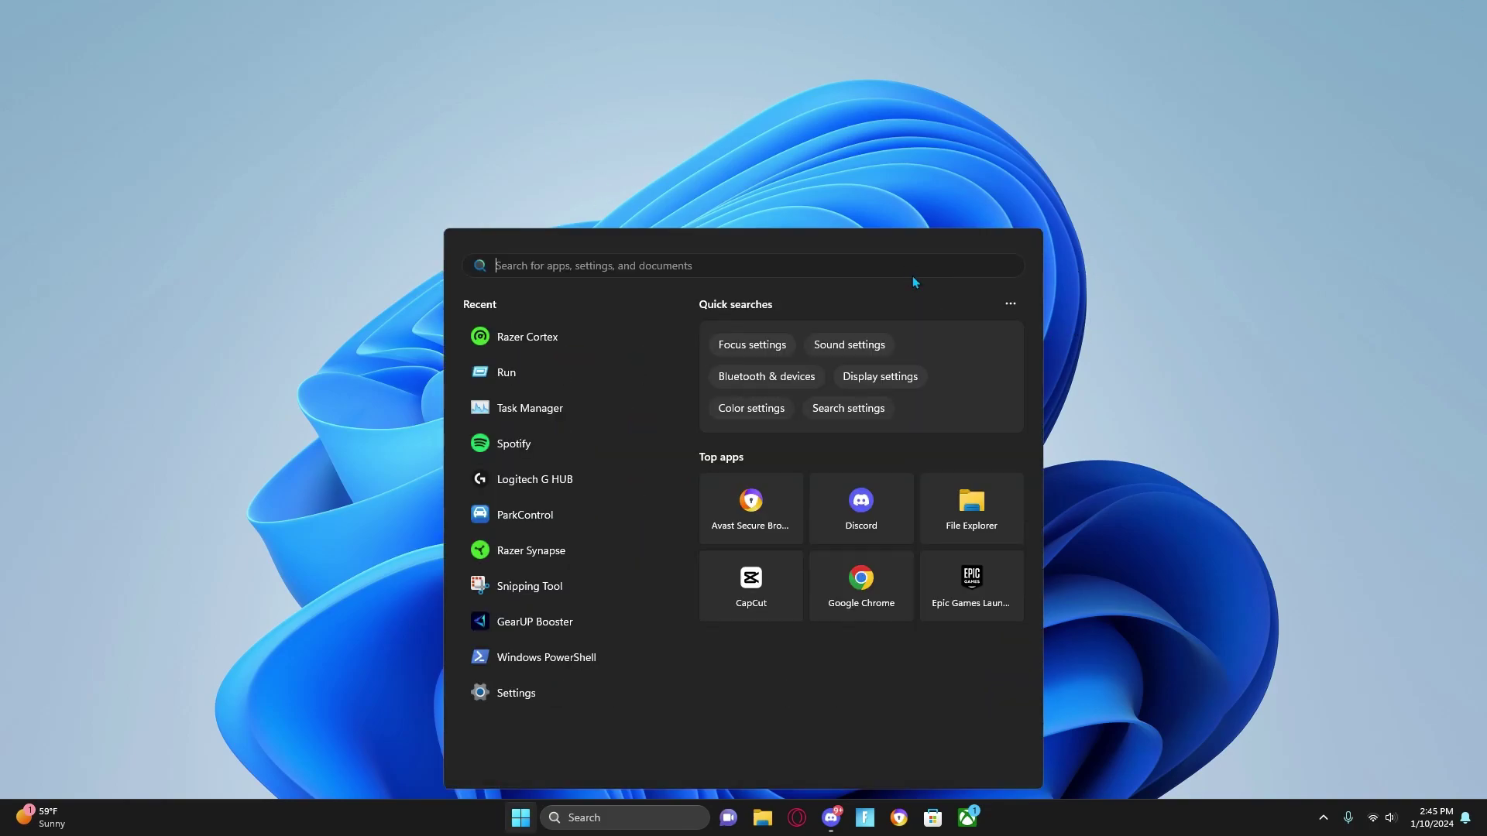
text(task Manager)
click(782, 496)
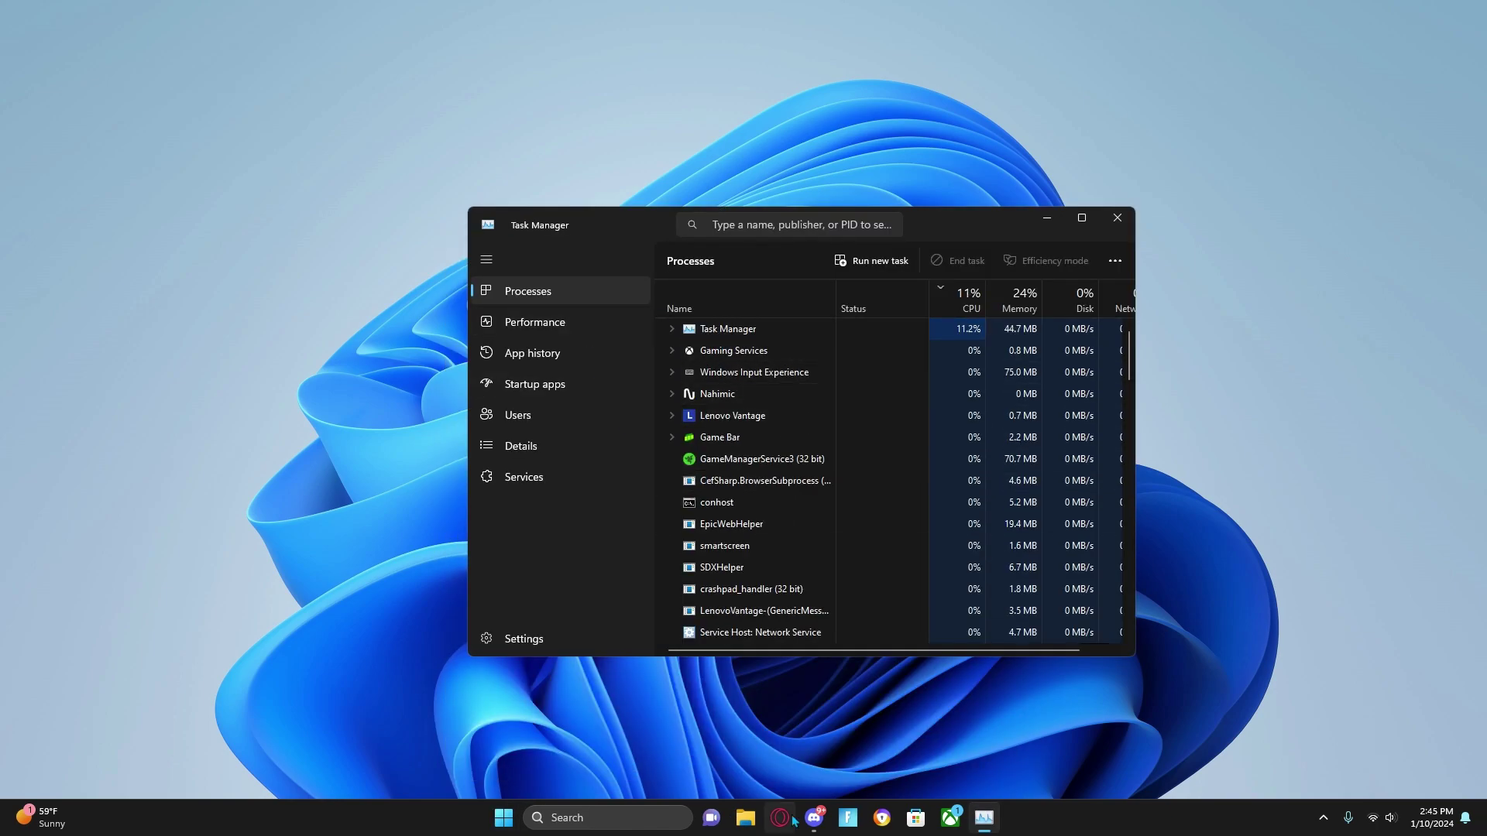
click(856, 831)
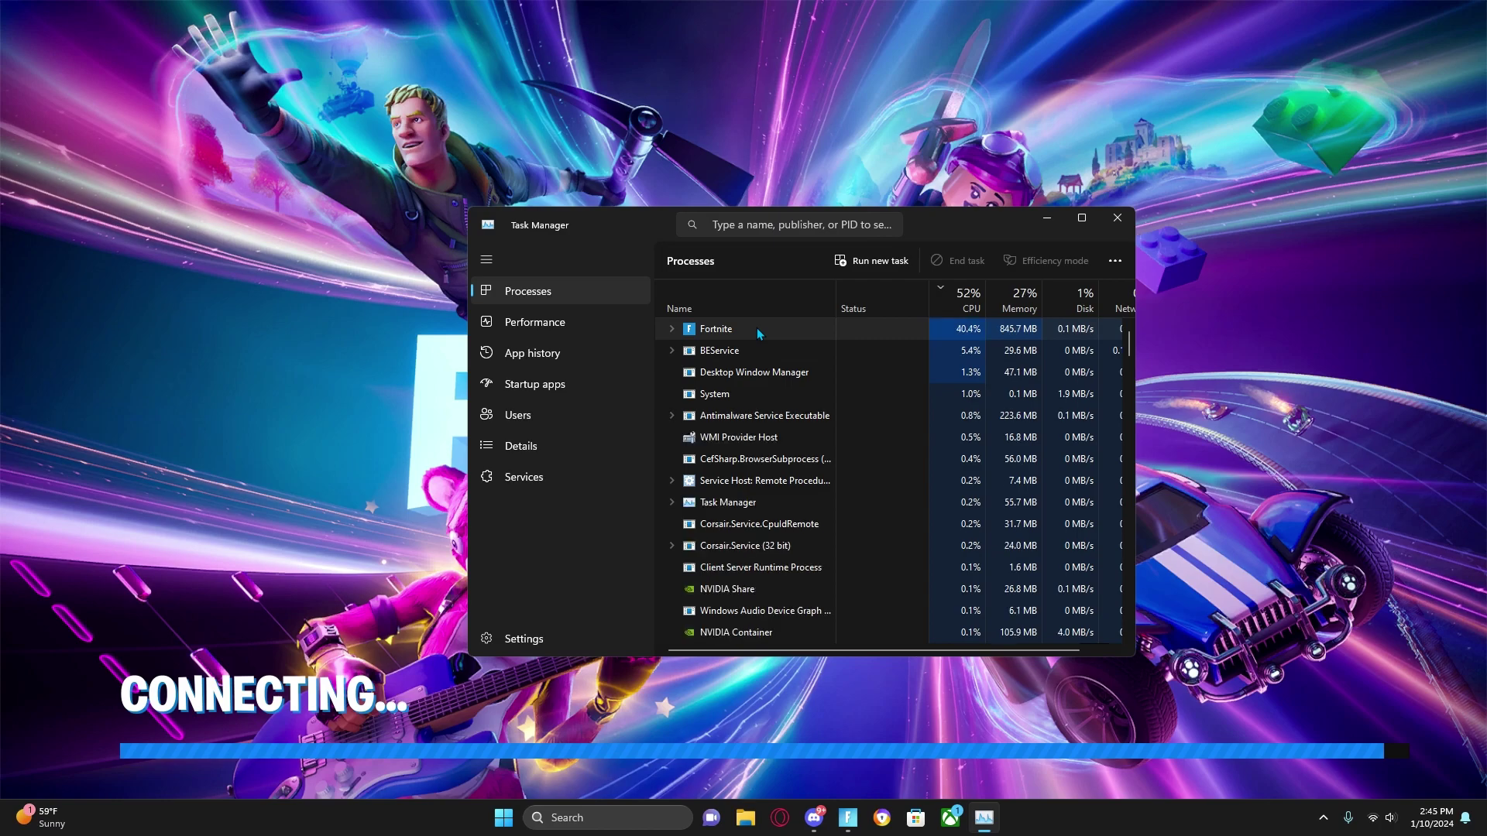
- Set the FortniteClient process priority to High via its Details entry and confirm
right_click(756, 330)
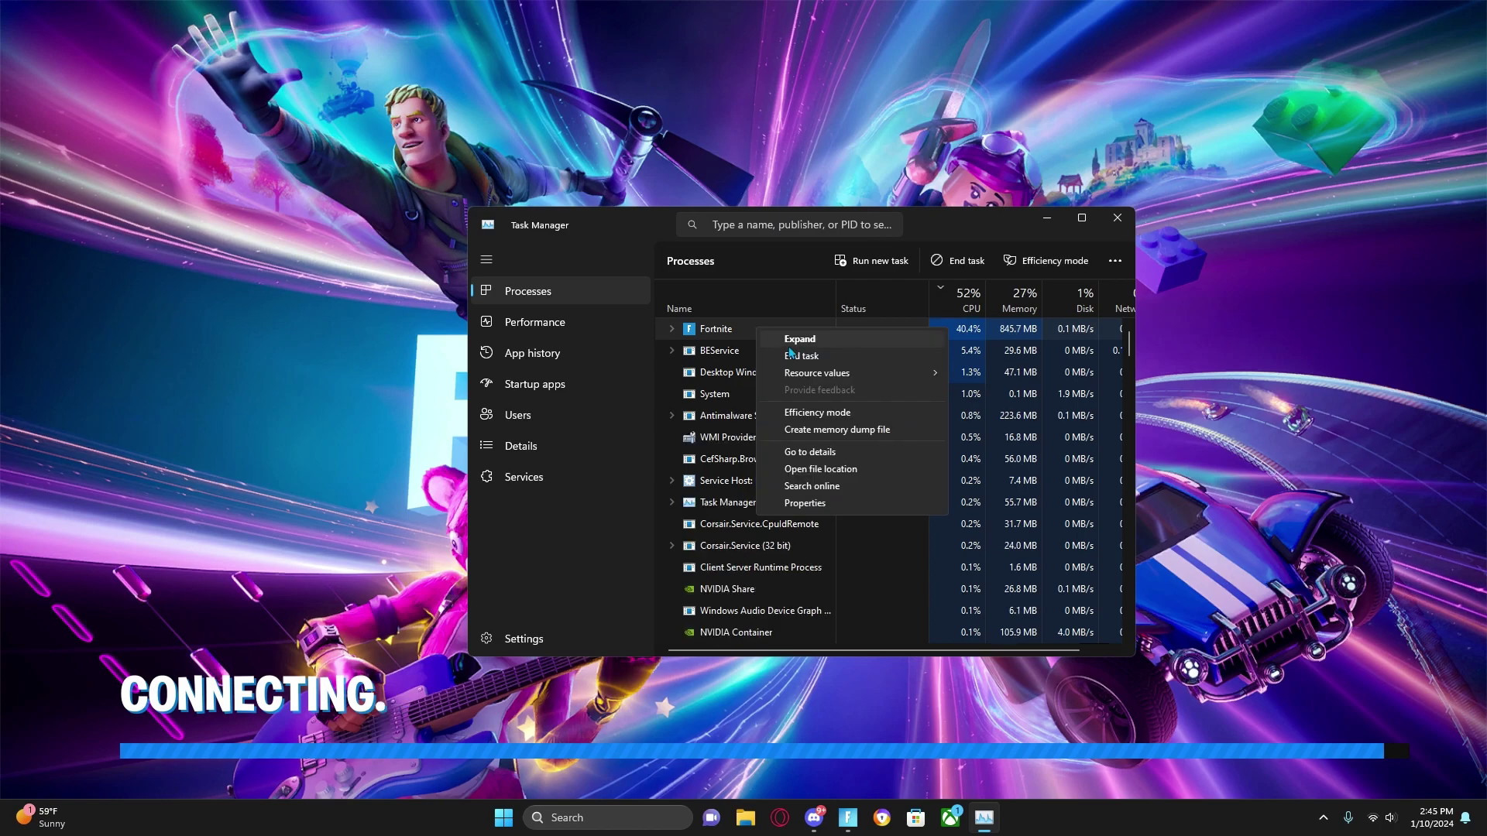
click(814, 452)
scroll(854, 453, down, 3)
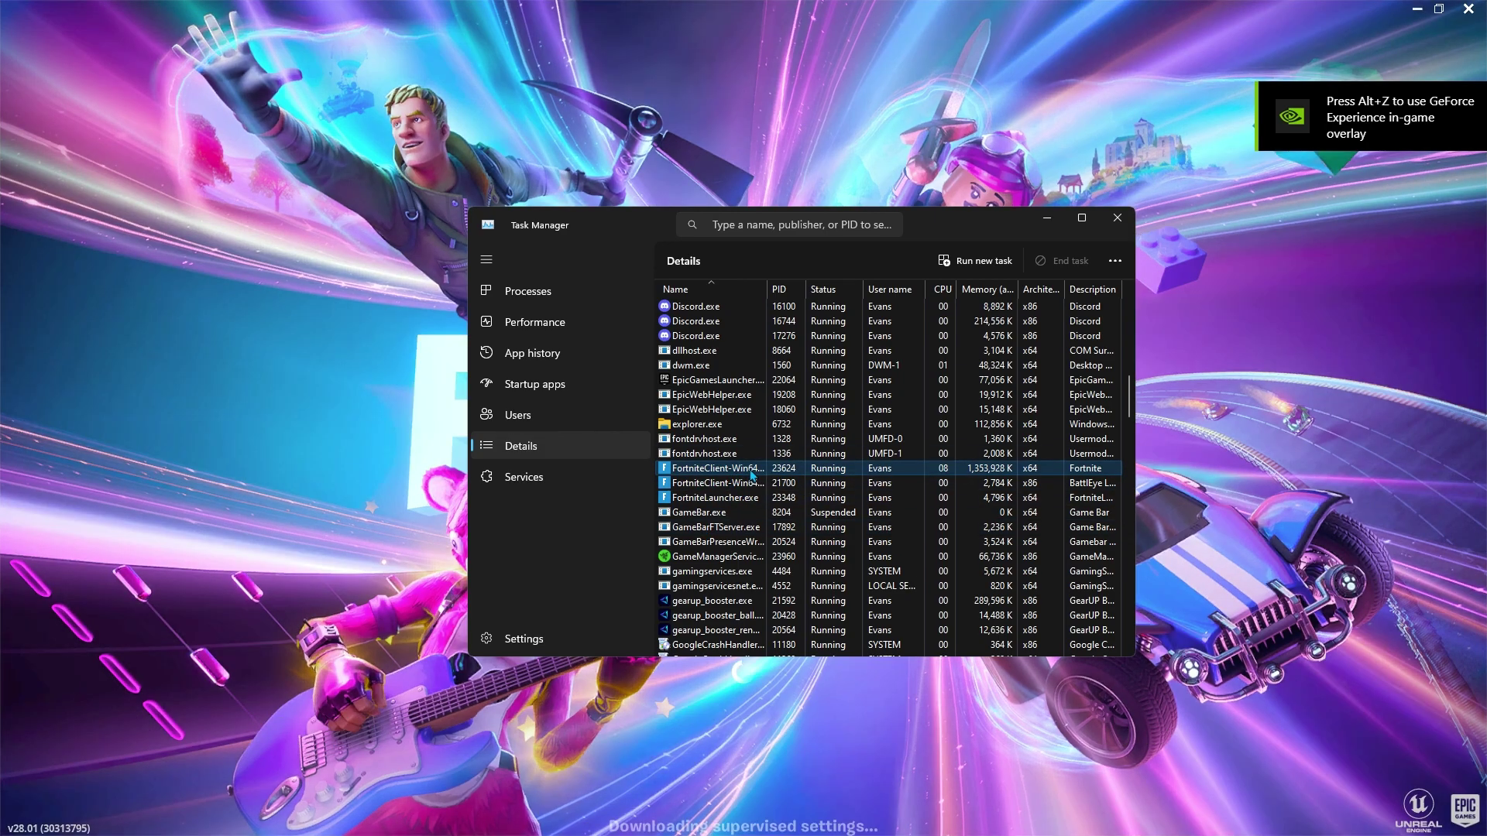
right_click(757, 472)
mouse_move(801, 554)
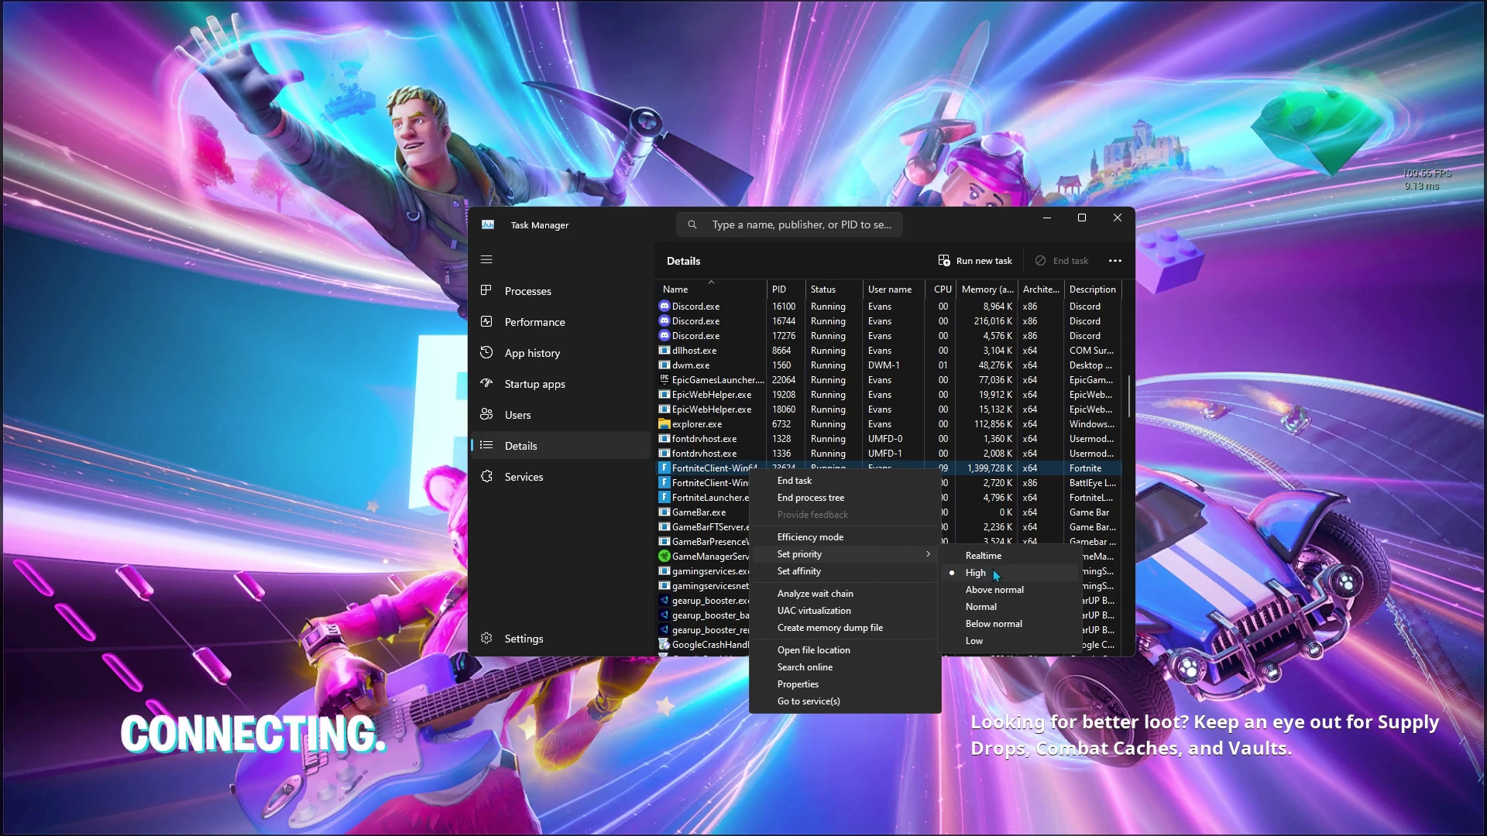
right_click(727, 486)
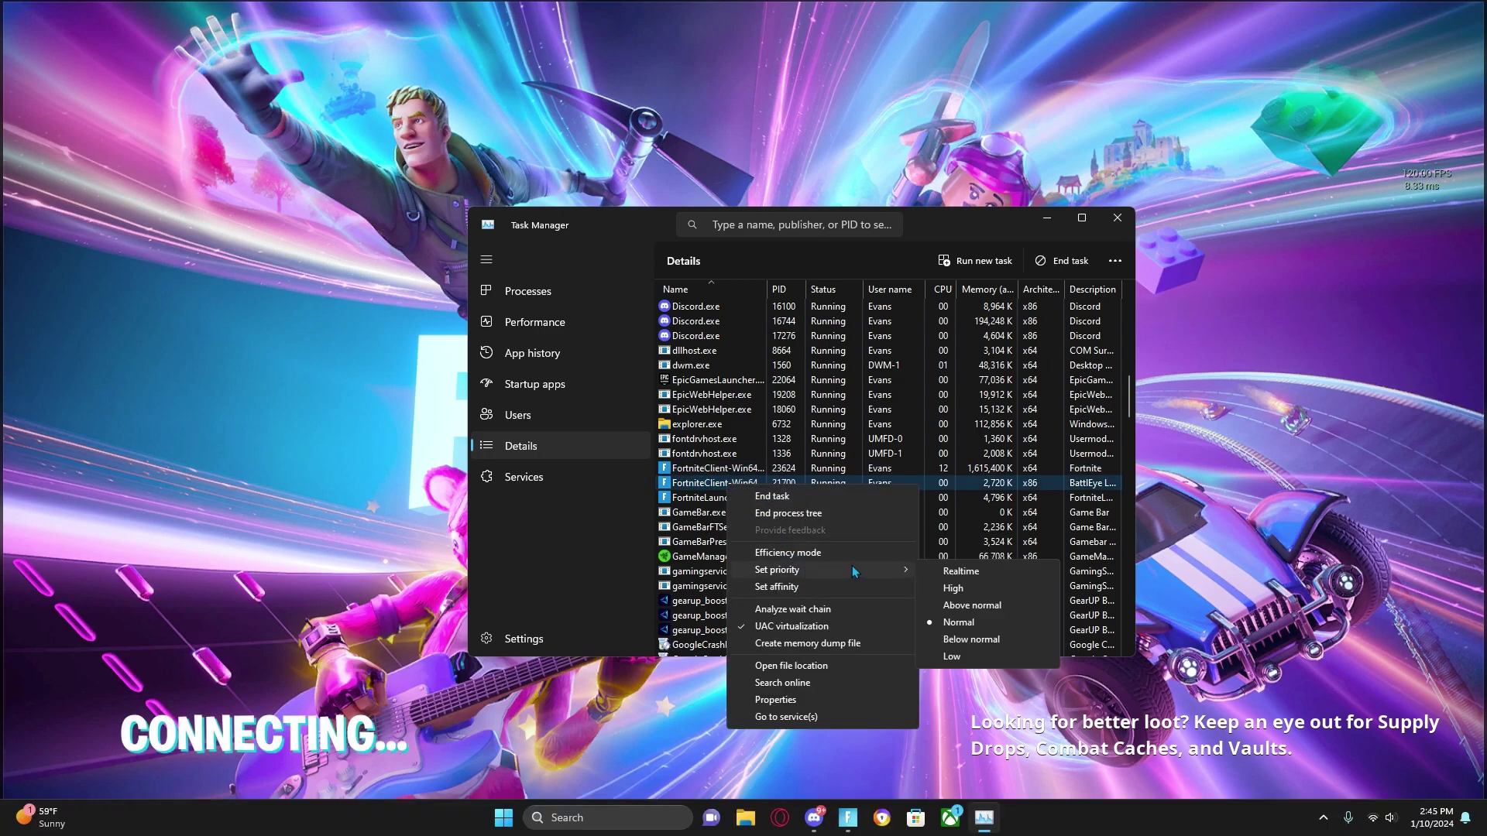
click(994, 590)
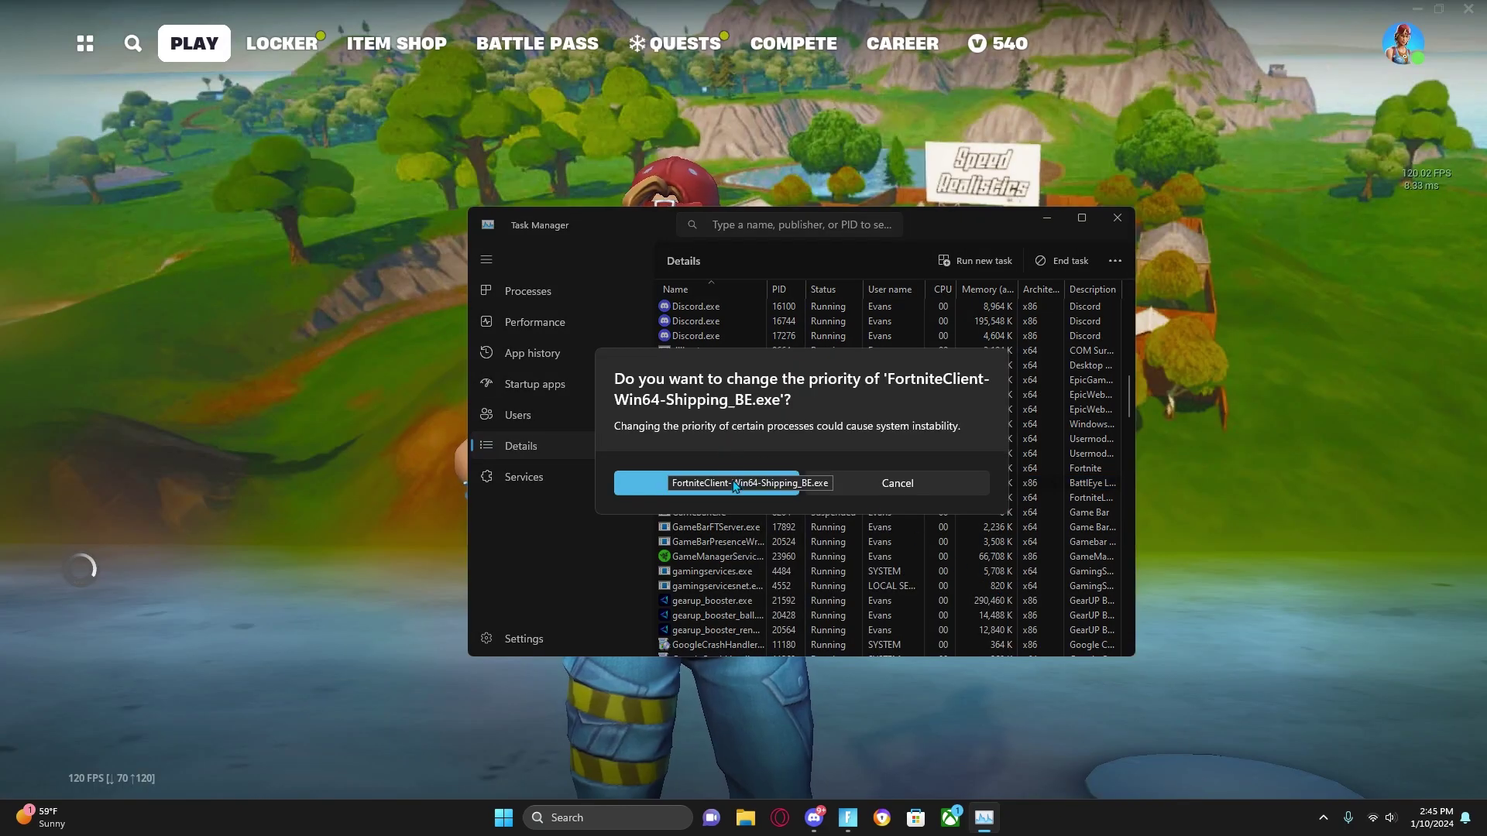
click(733, 490)
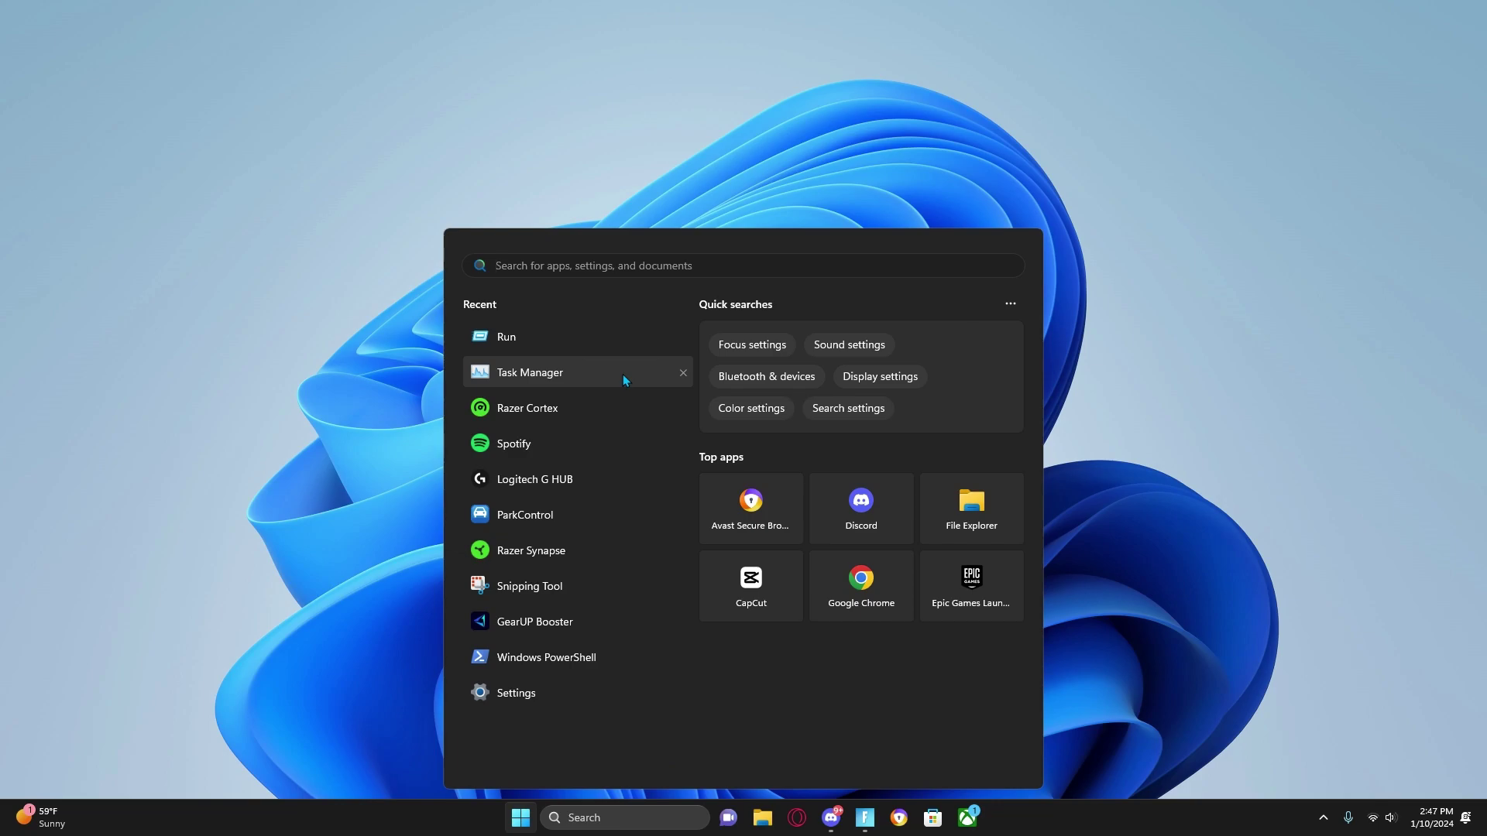
text(a)
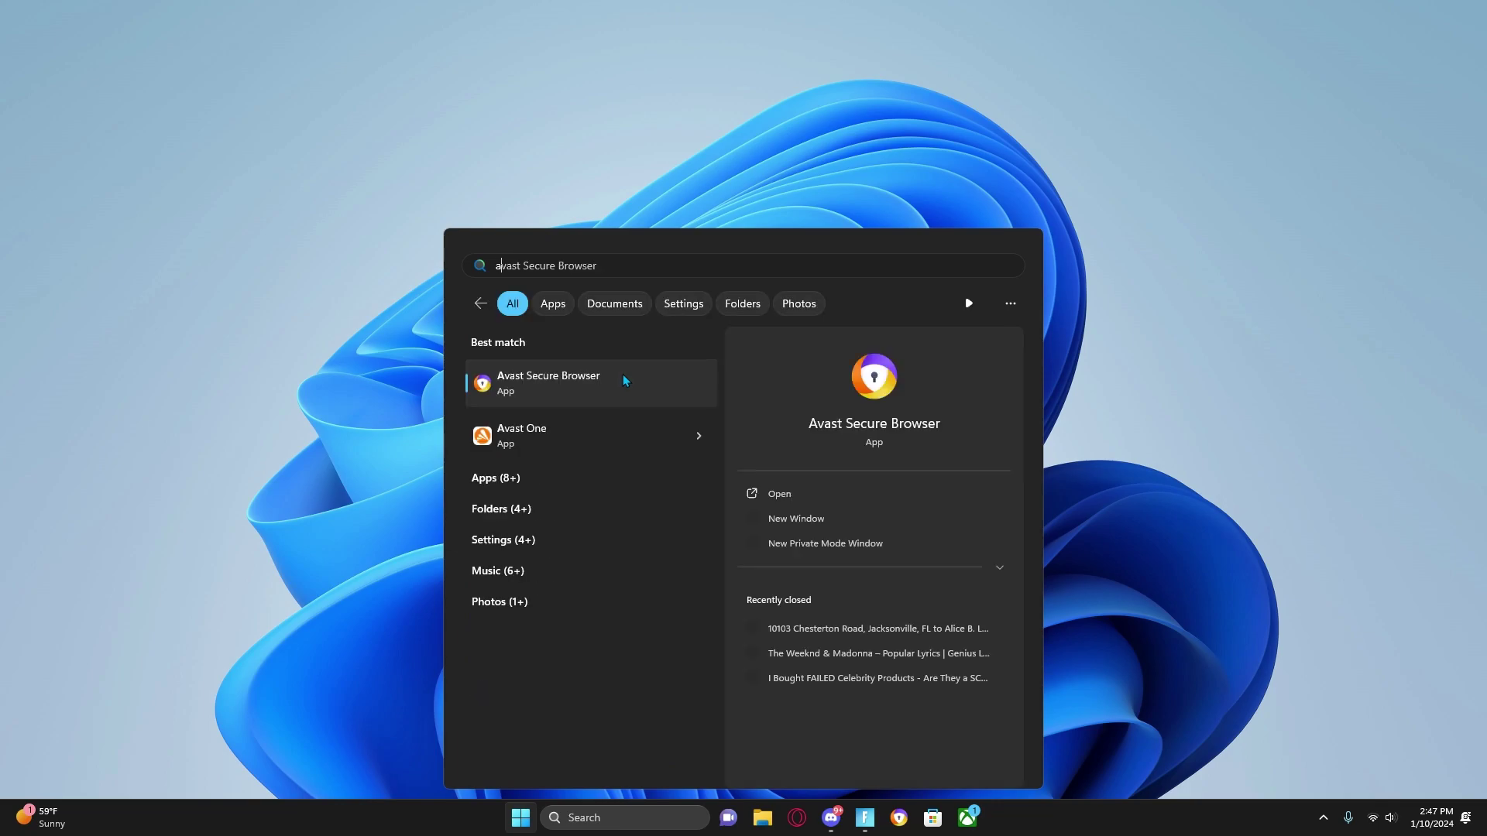
text(dju)
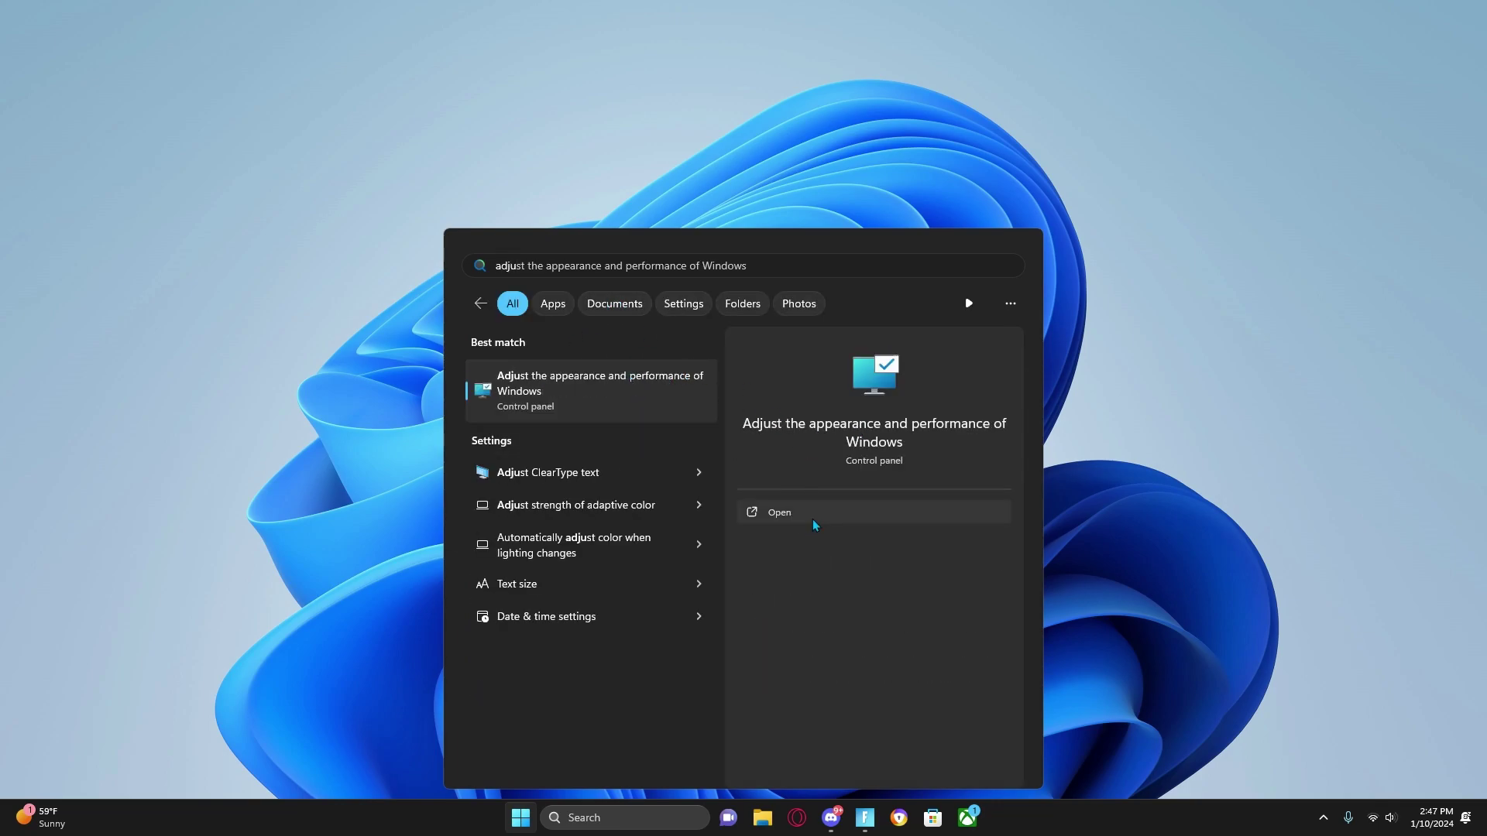
- Bring up the 'Adjust the appearance and performance of Windows' settings
click(814, 515)
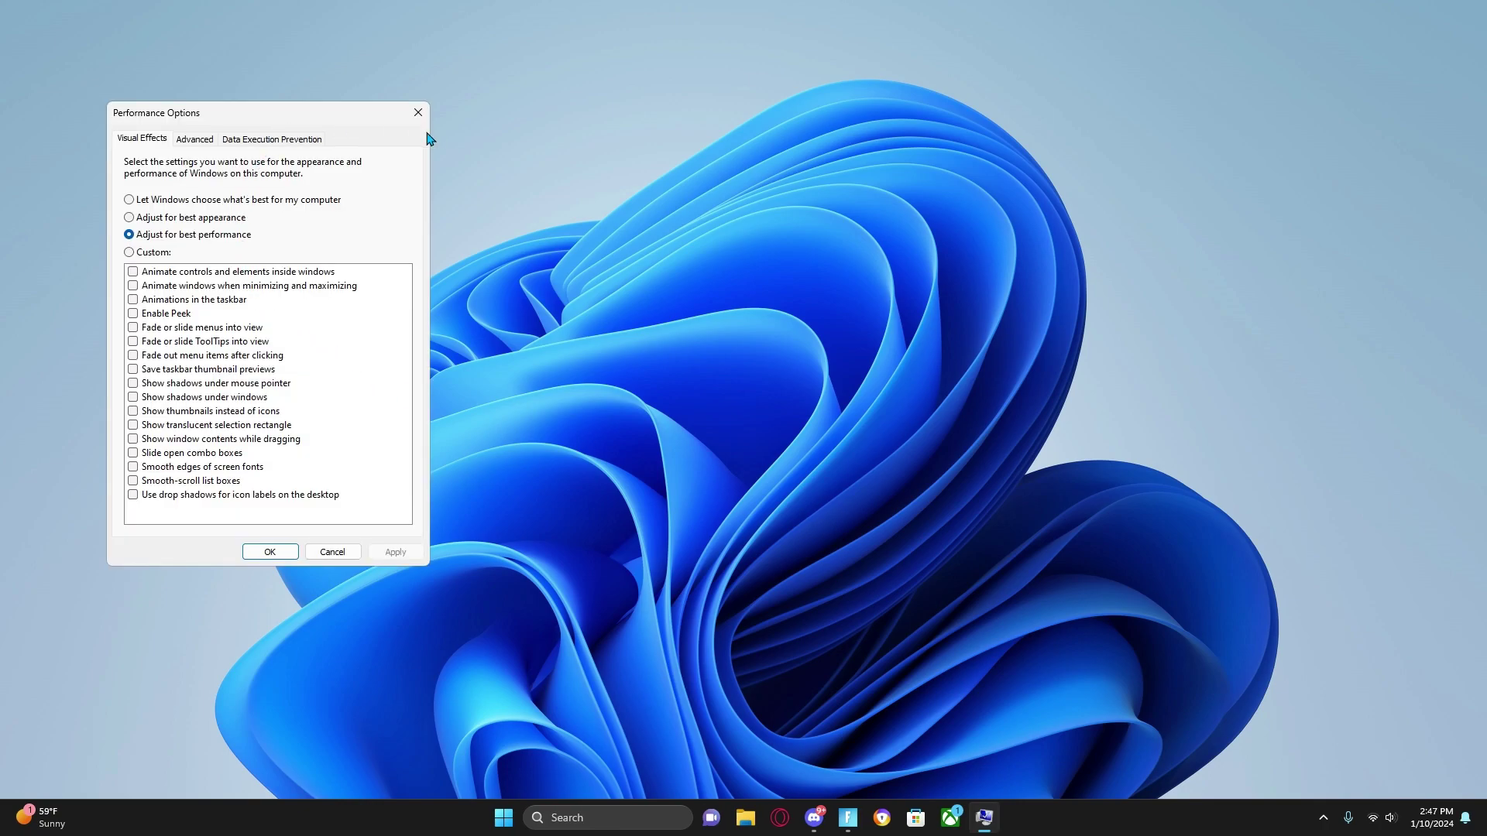
- Choose best performance, keeping only 'Show thumbnails' and 'Smooth edges of screen fonts' checked
drag(340, 121, 725, 107)
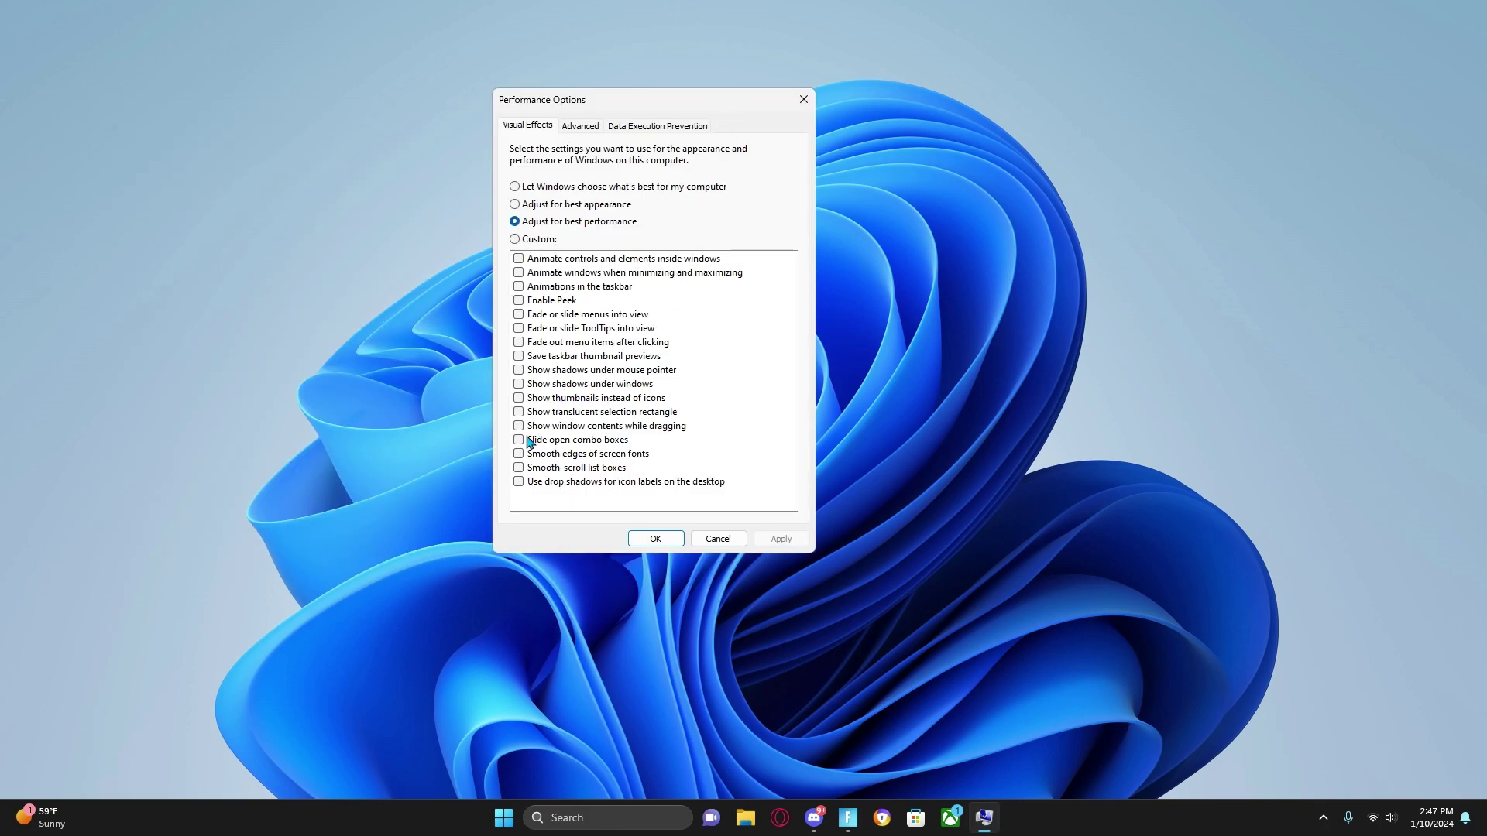
click(519, 399)
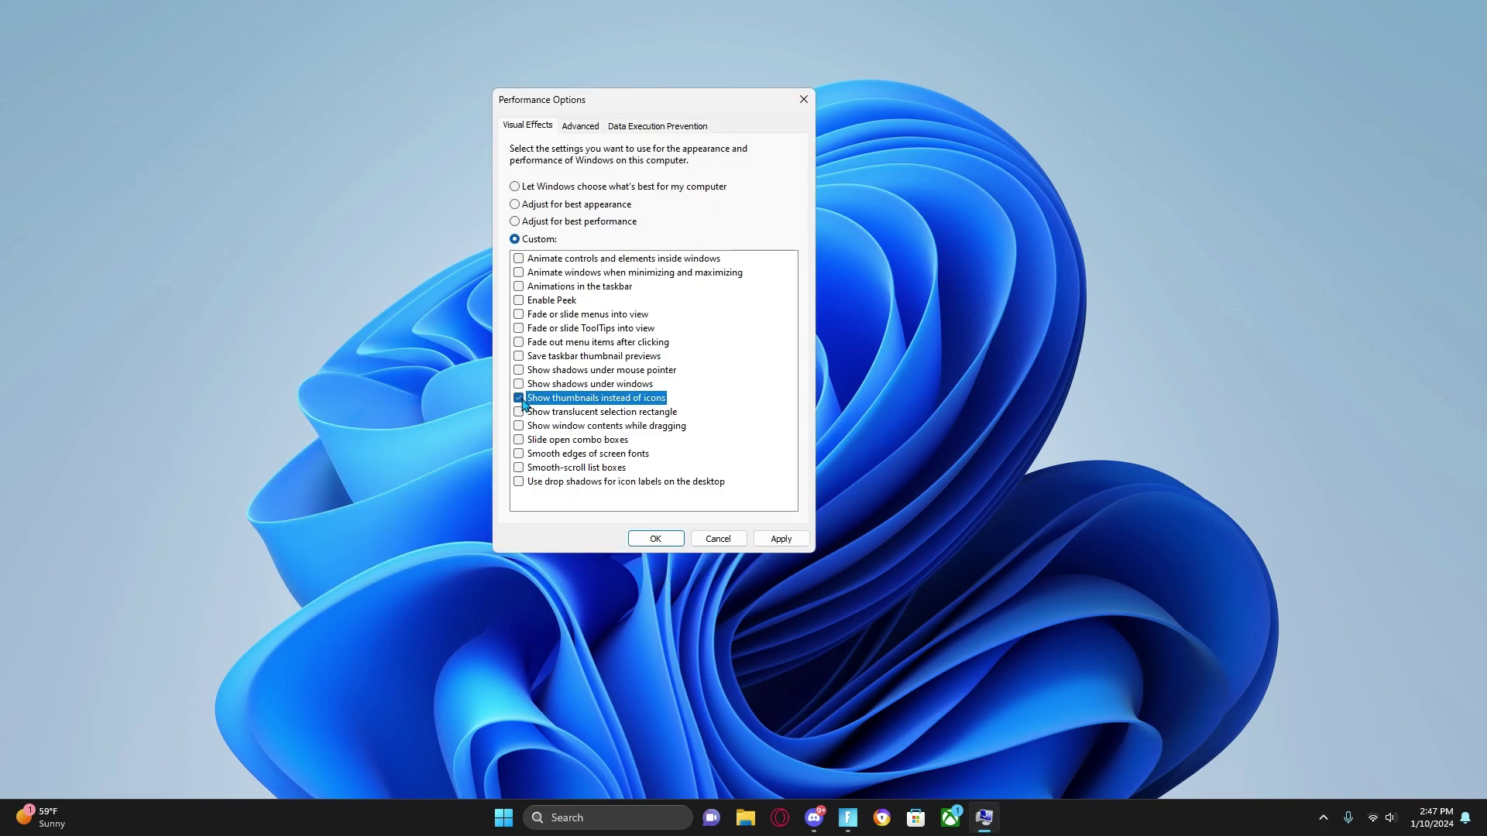
click(519, 454)
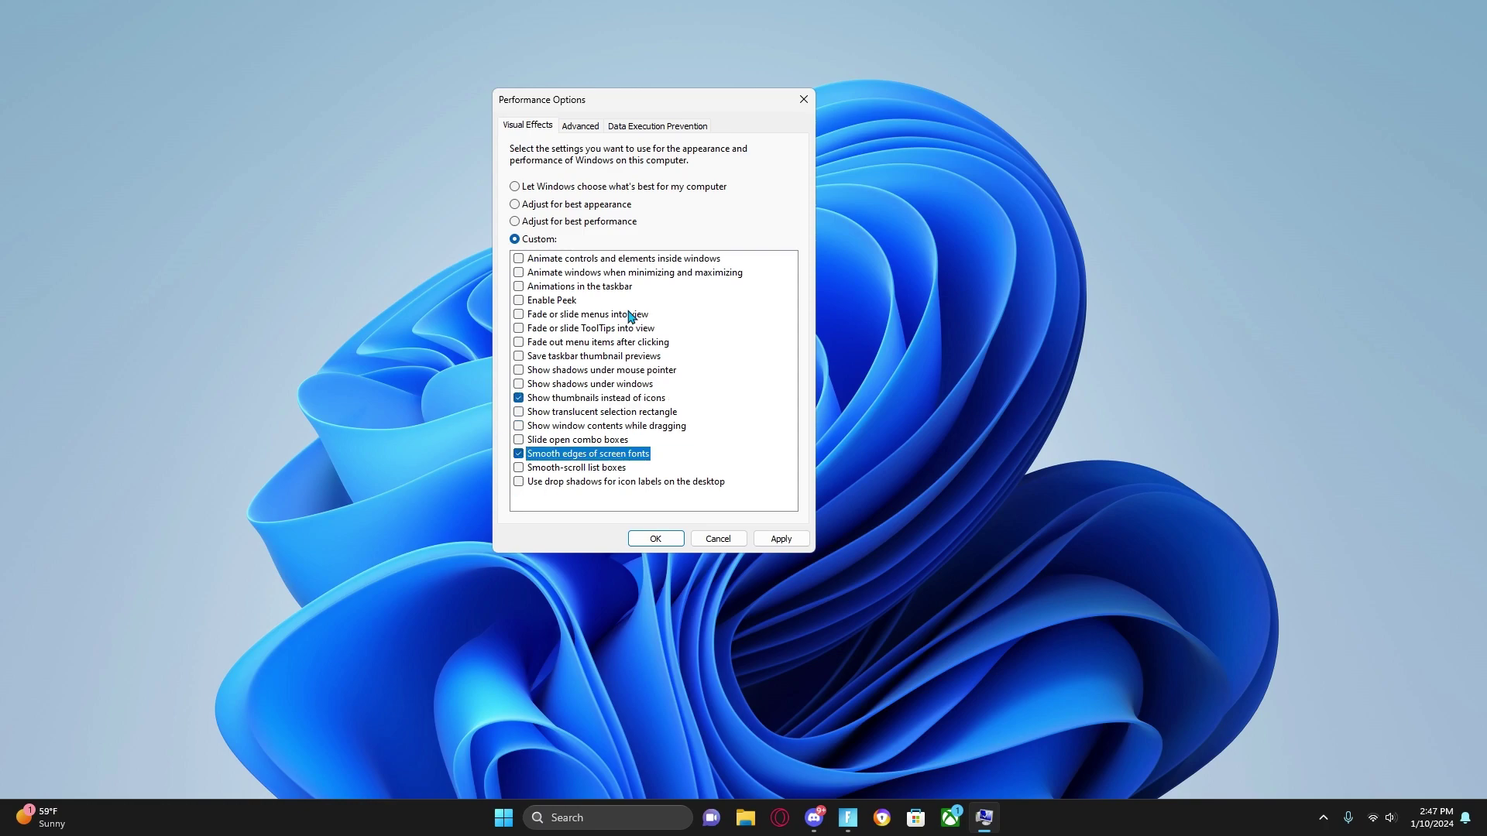
click(514, 221)
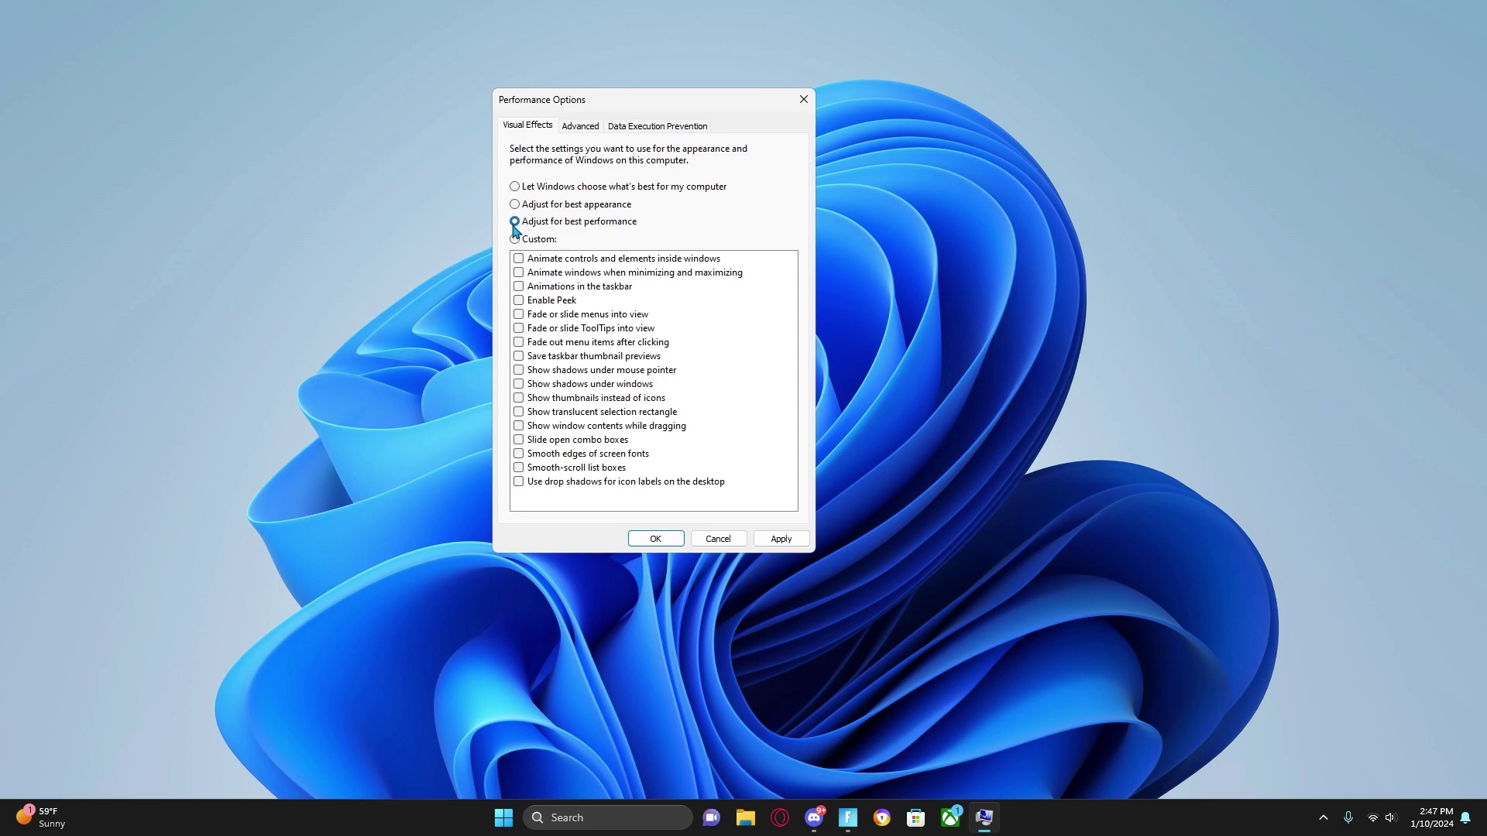
click(520, 399)
click(520, 453)
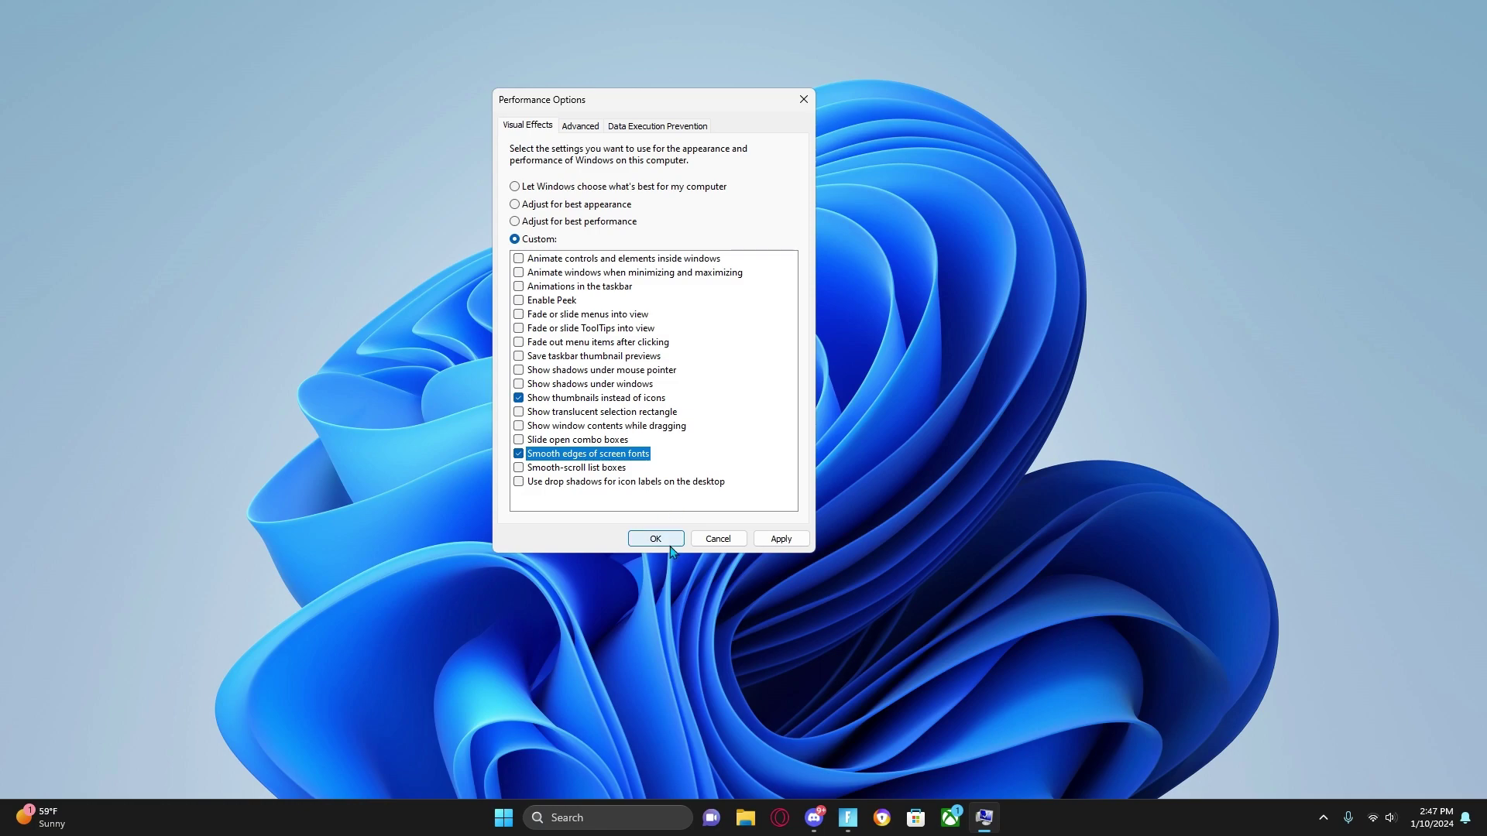
- Apply the custom visual effects and close Performance Options with OK
mouse_move(666, 108)
mouse_down()
mouse_move(771, 117)
mouse_move(857, 202)
mouse_move(1047, 171)
mouse_move(515, 146)
mouse_move(956, 170)
mouse_move(365, 259)
mouse_move(594, 154)
mouse_up()
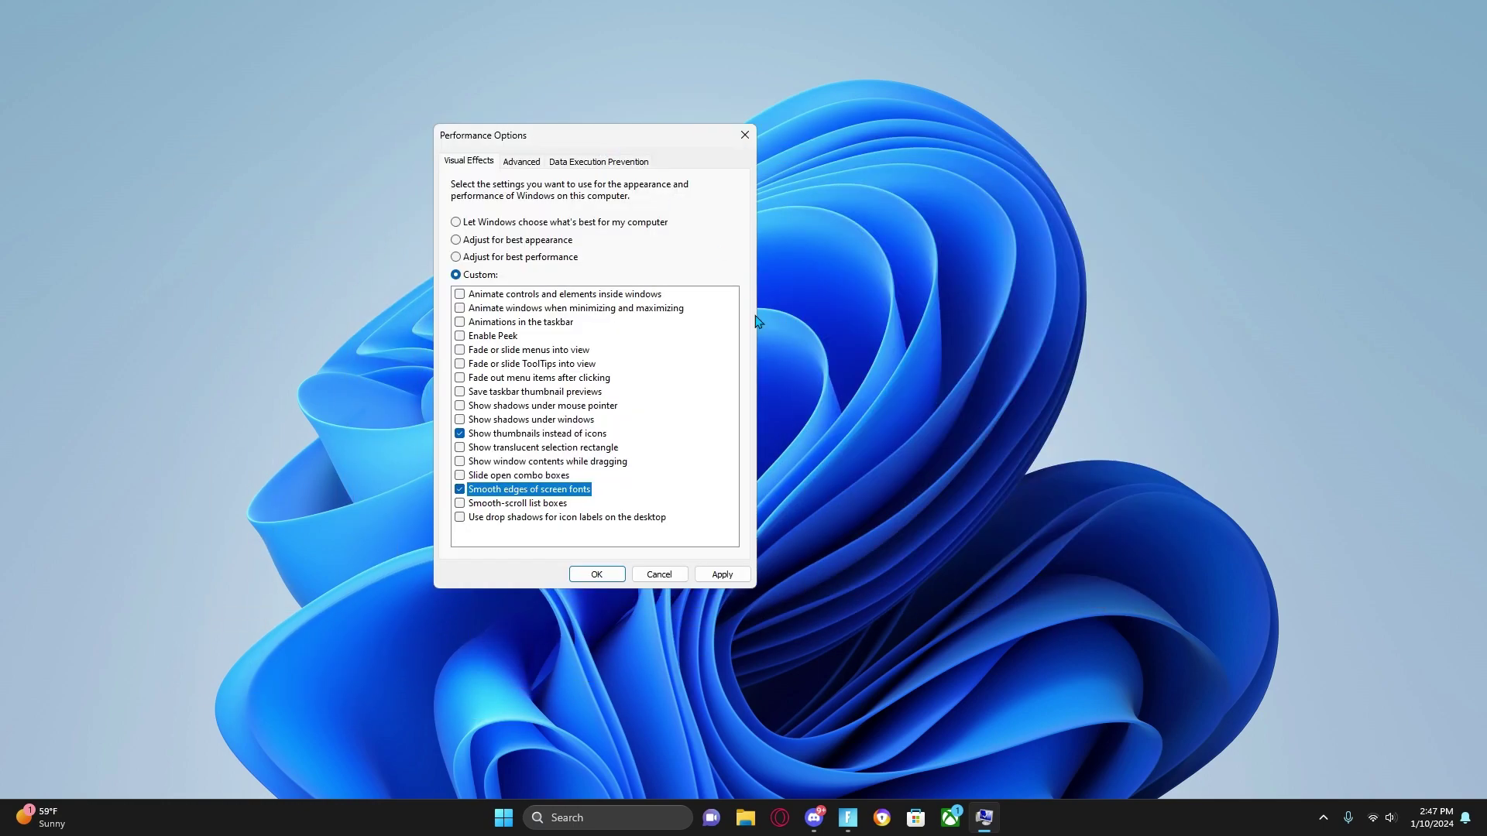
click(744, 581)
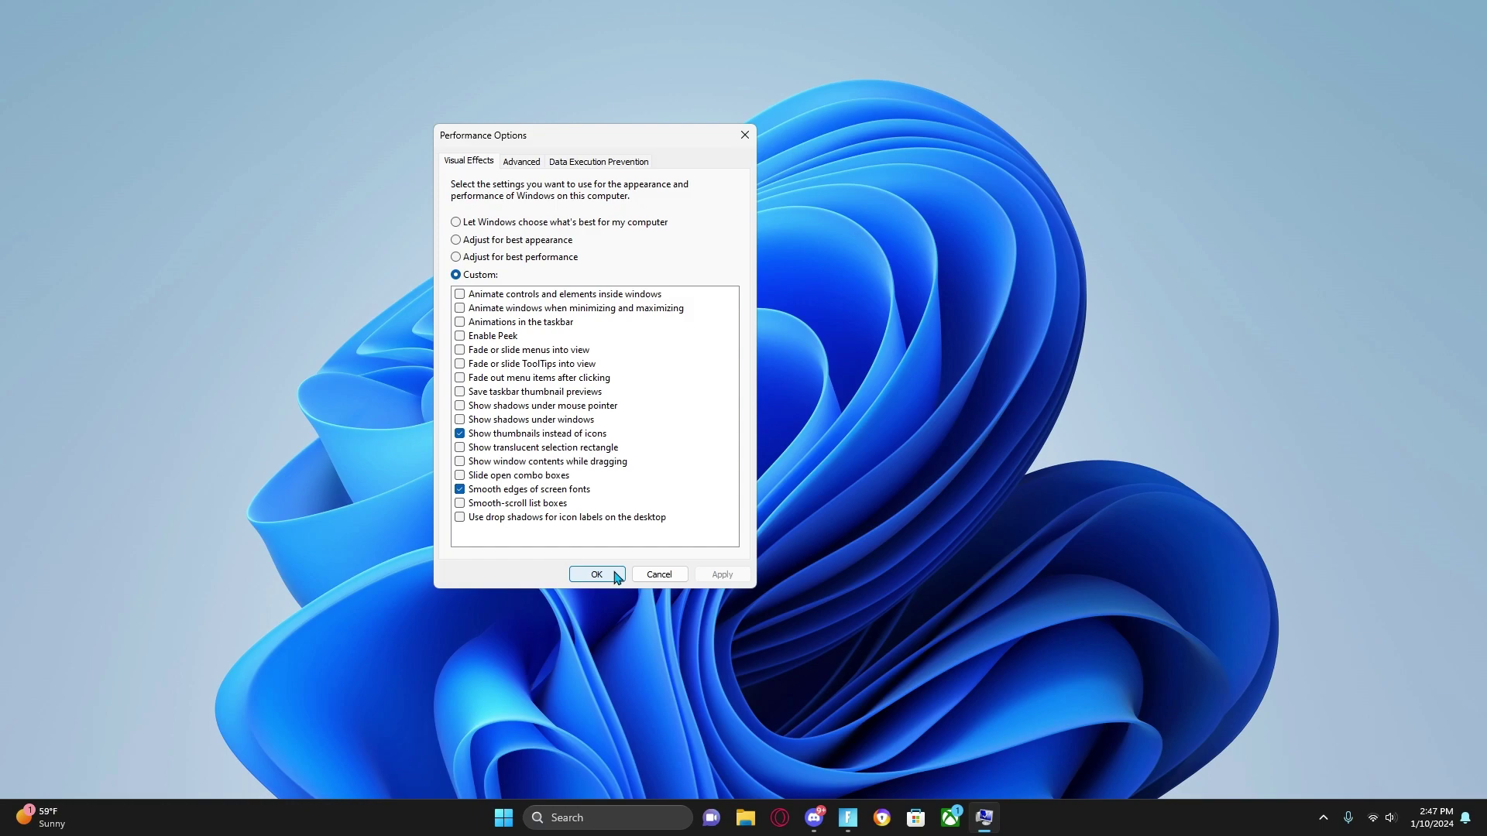
click(615, 578)
- Run 'irm christitus.com/win | iex' in an administrator PowerShell to start WinUtil
key(super)
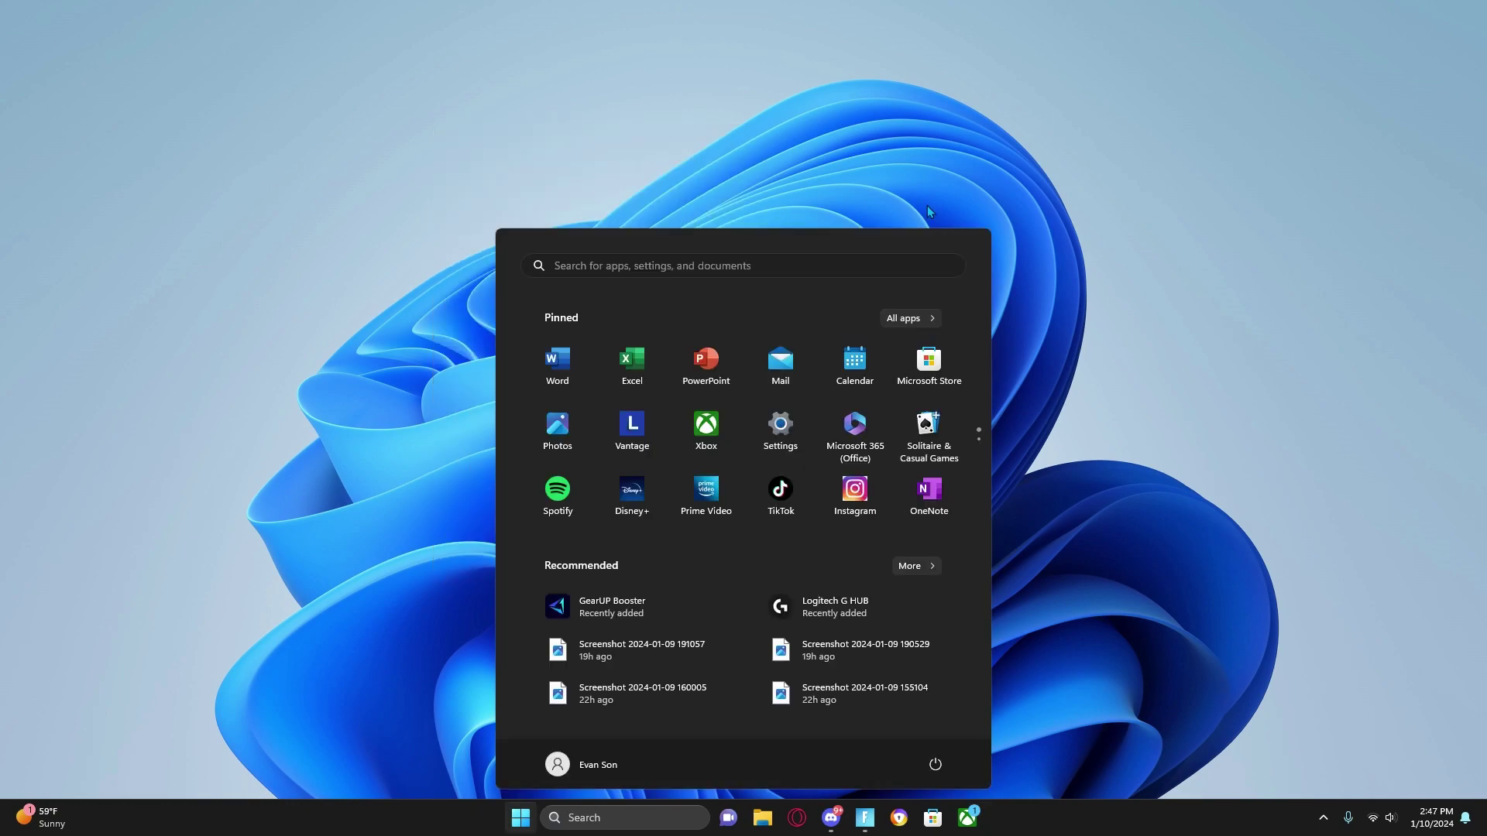
click(722, 266)
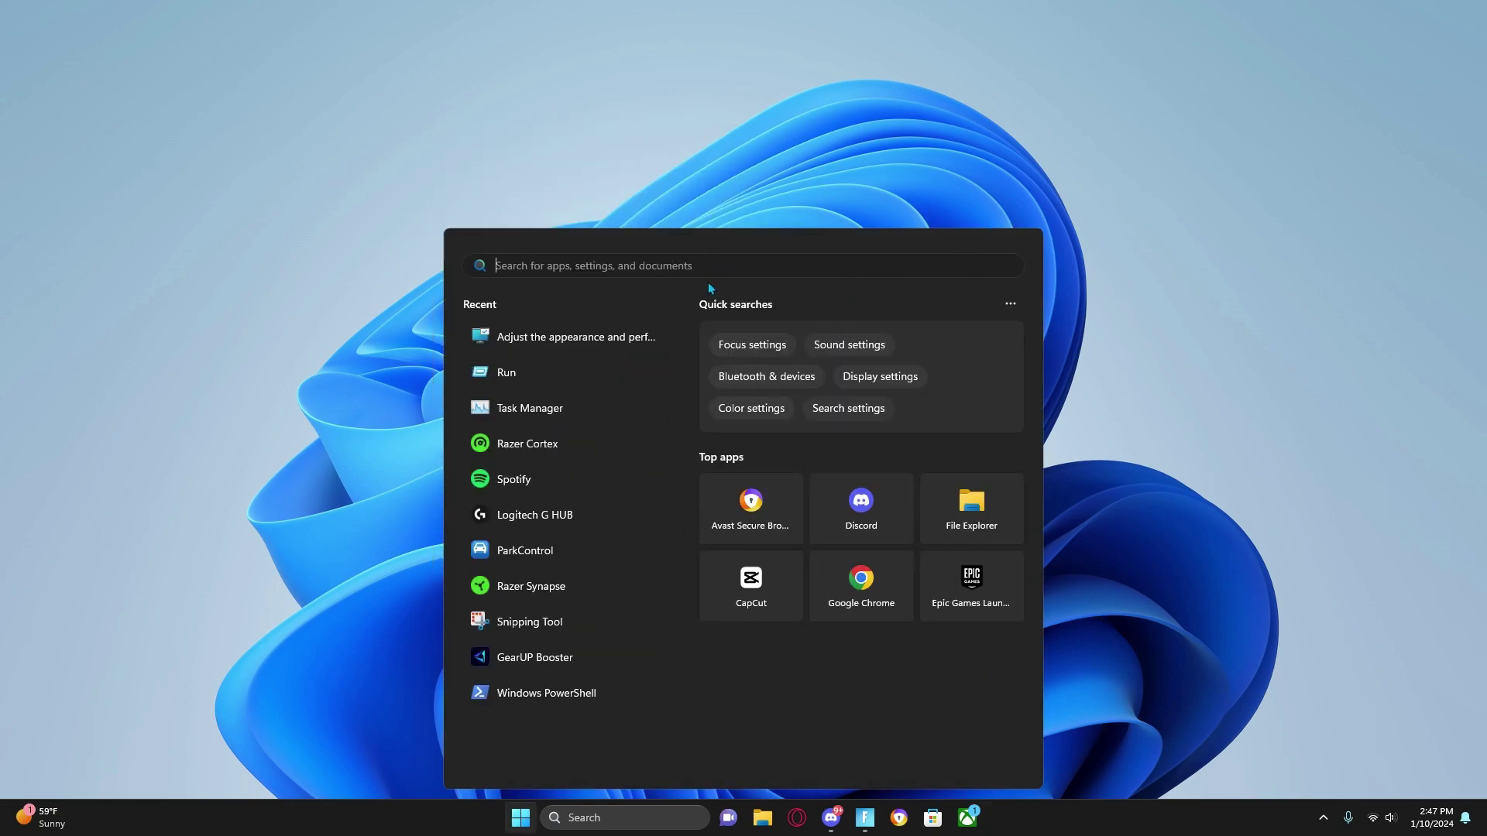
text(power)
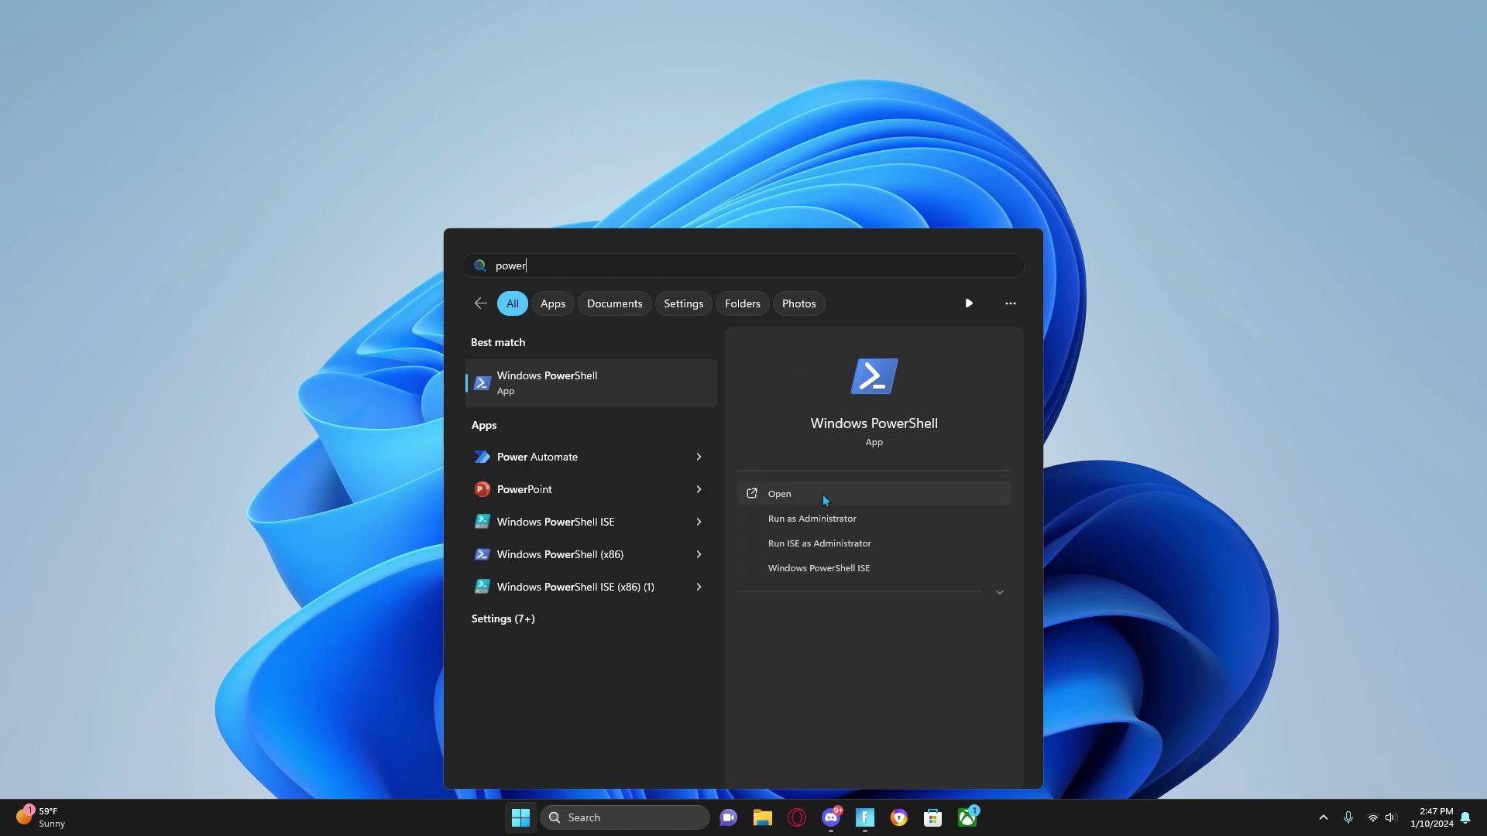
click(817, 519)
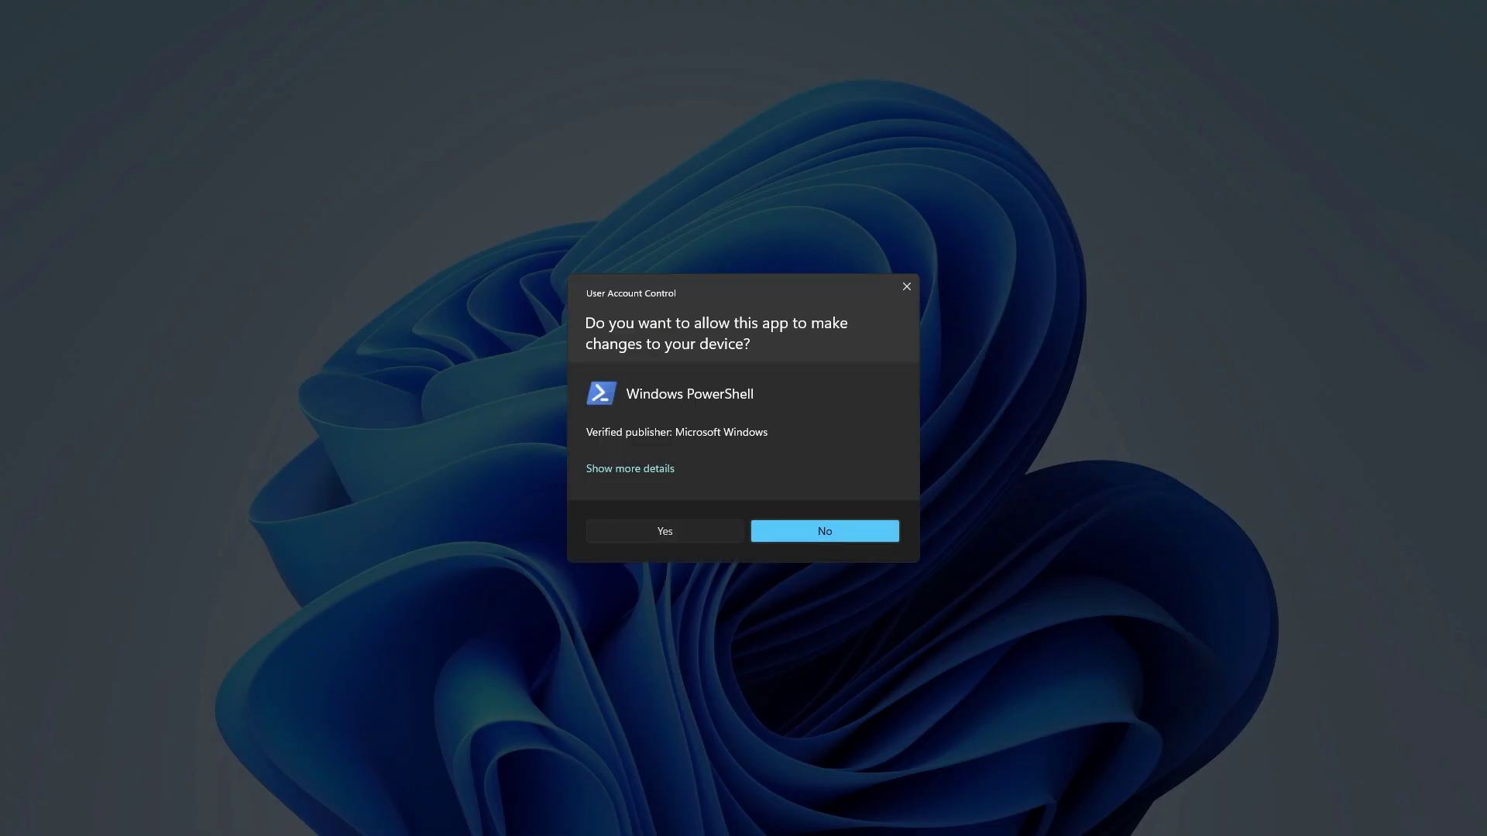
click(664, 530)
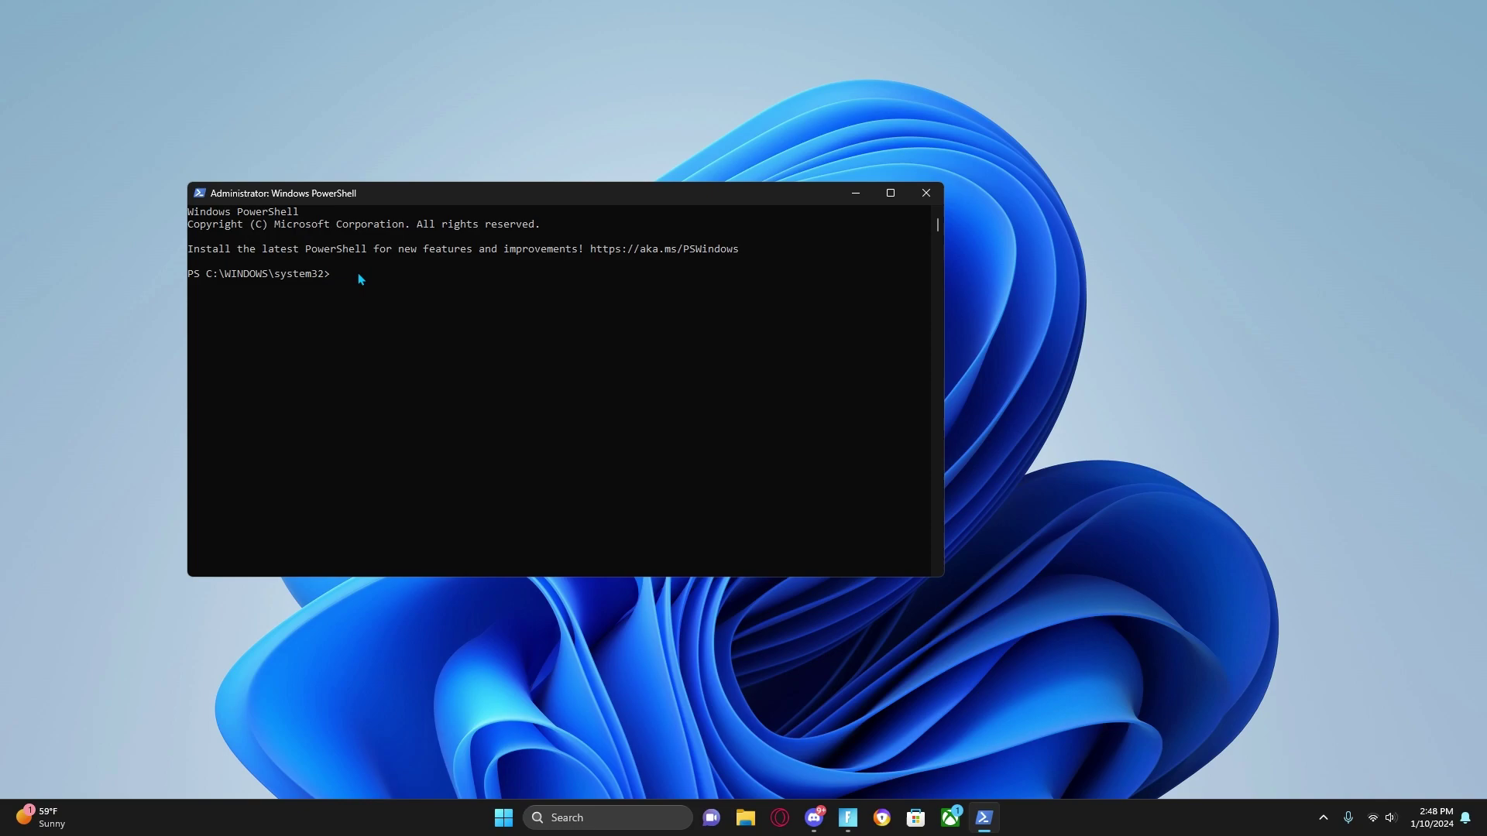
text(irm christitus.com/win | iex)
key(Return)
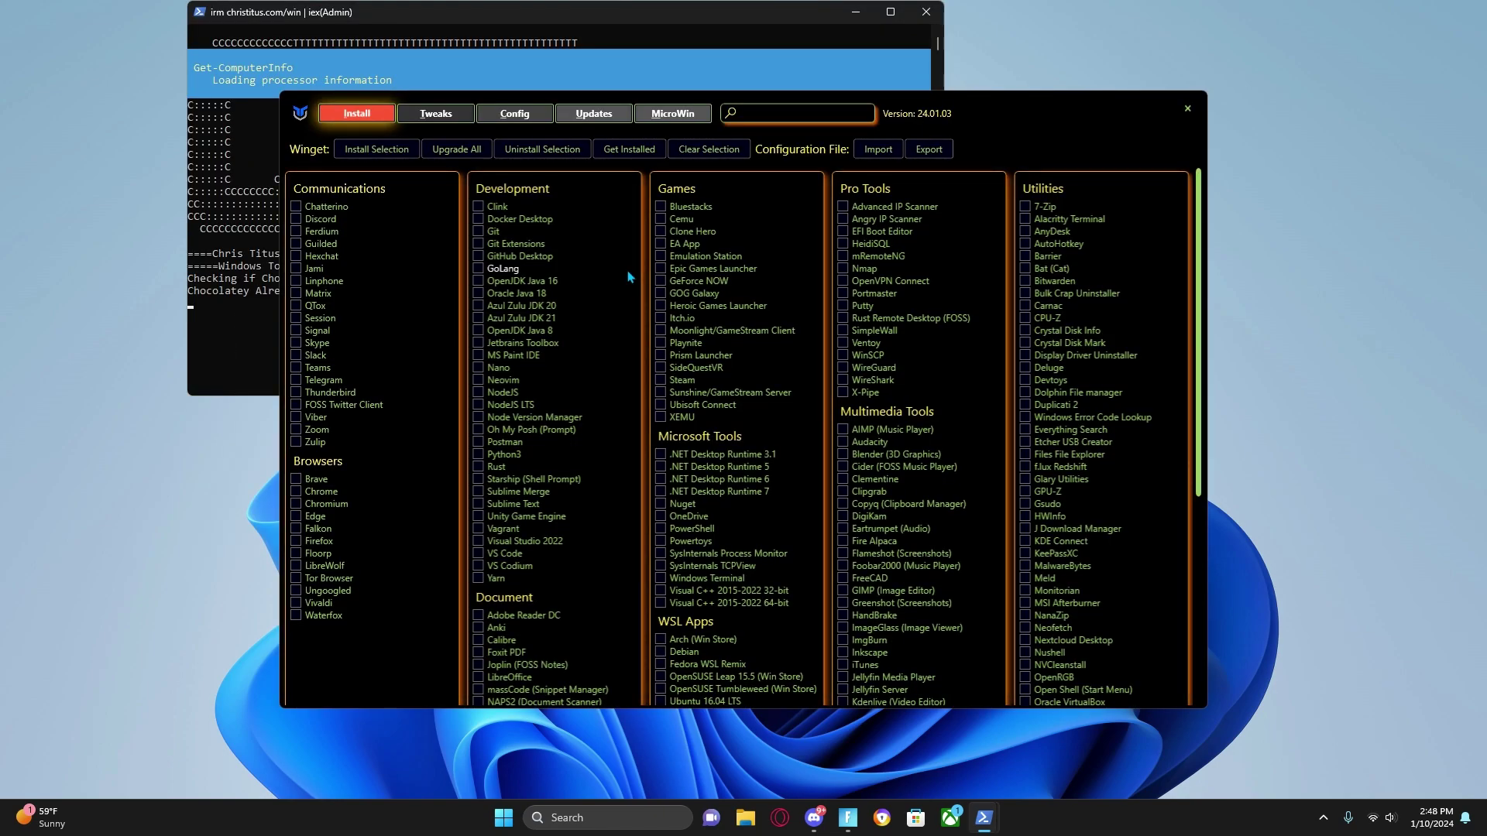
- On the Tweaks page, add and activate the Ultimate Performance power plan
click(462, 109)
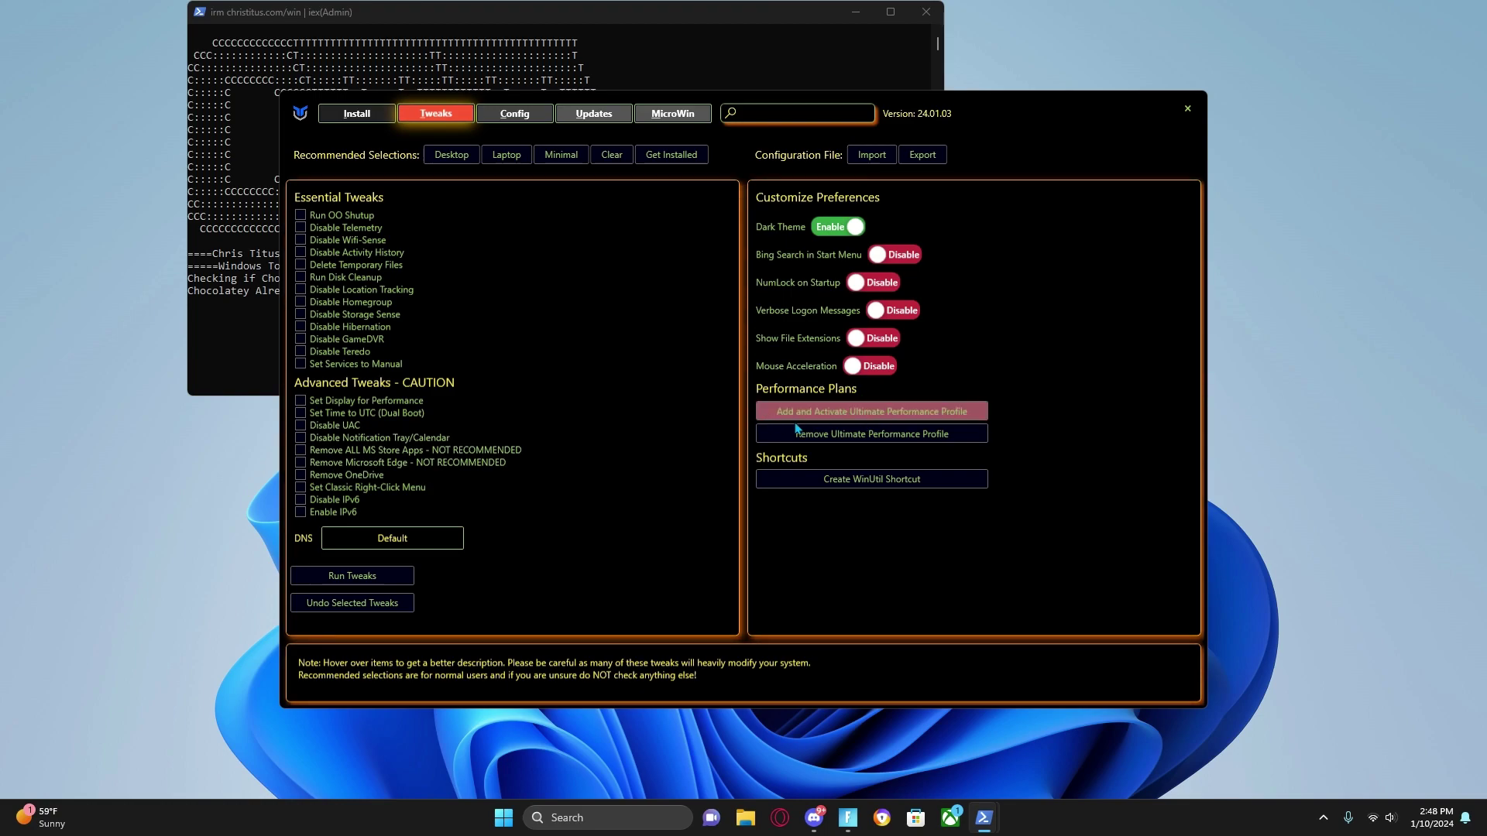
click(955, 417)
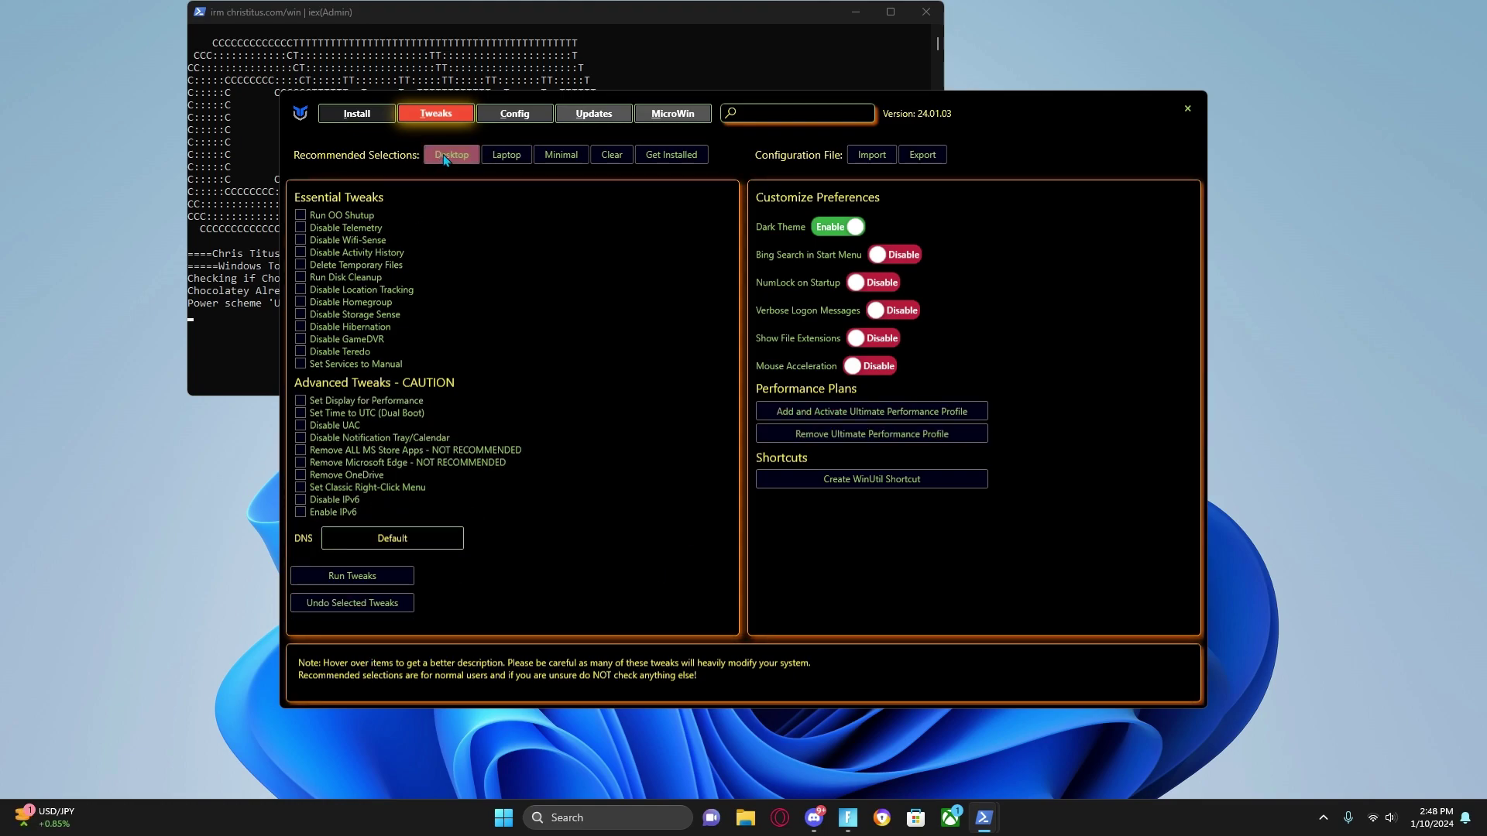
- Run the selected essential tweaks and watch progress in the console
click(403, 580)
click(409, 570)
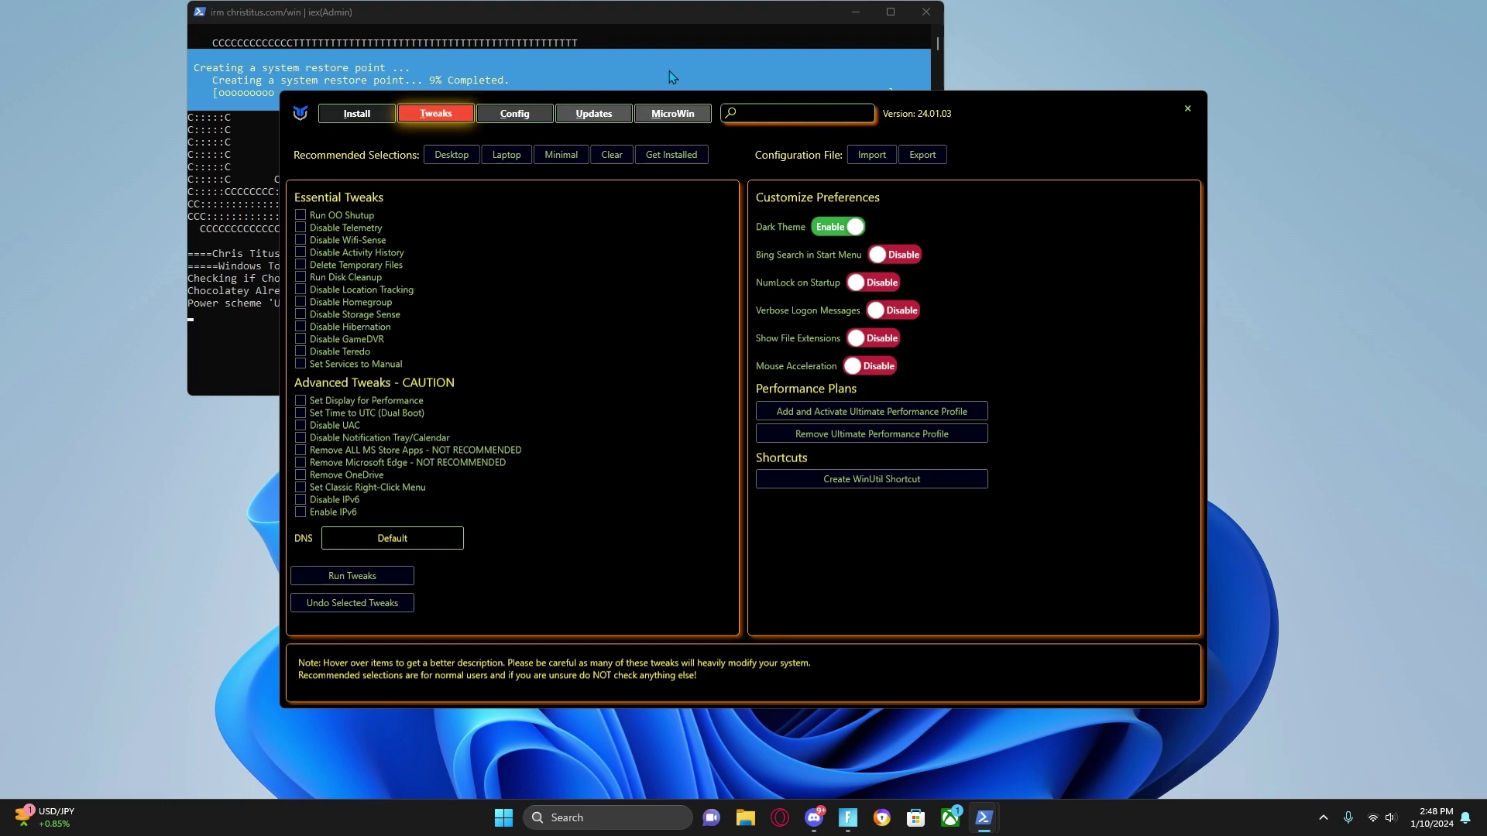
drag(744, 105, 798, 104)
click(316, 112)
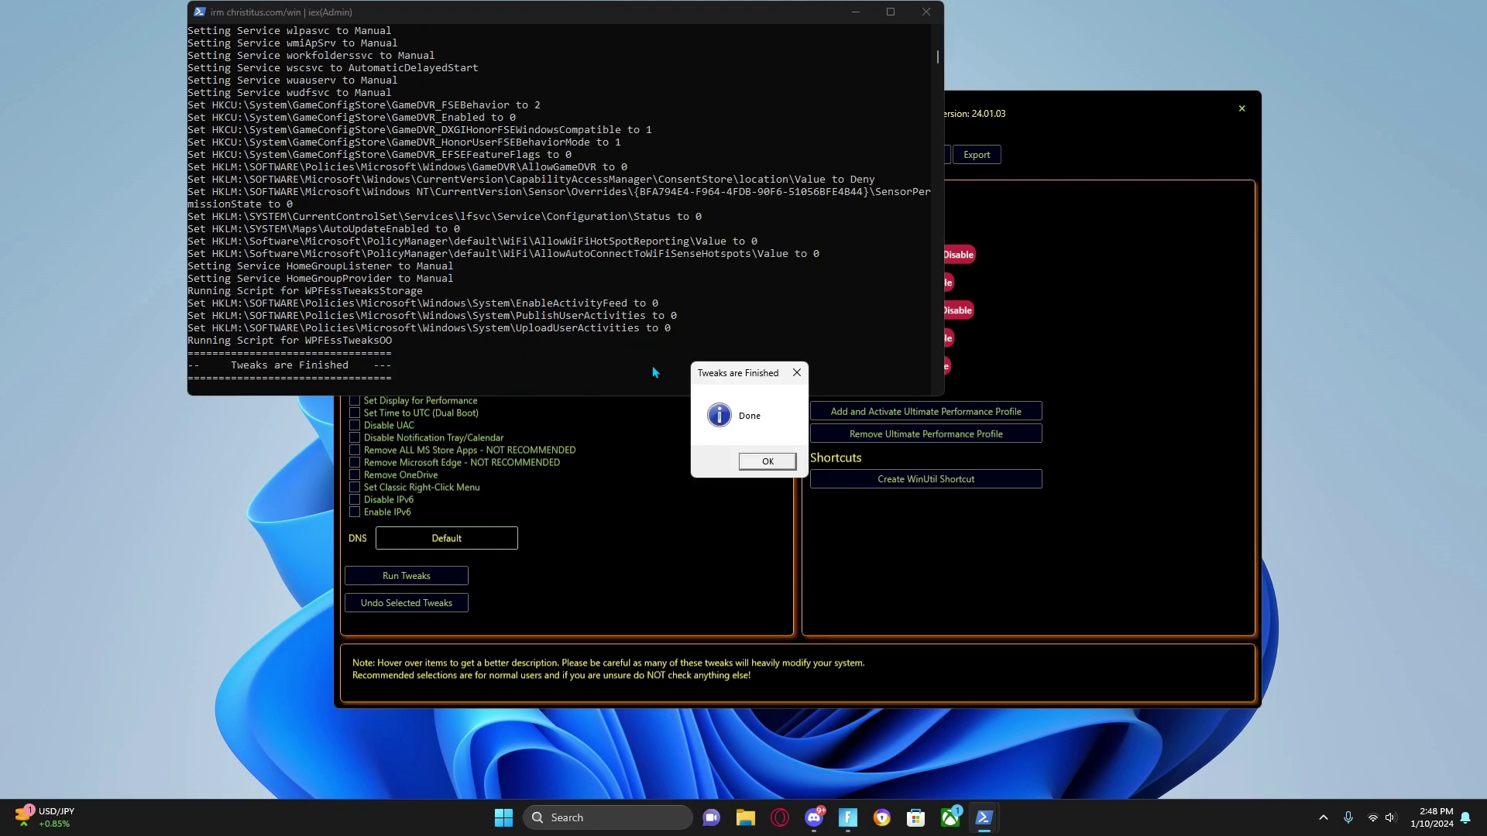
- Dismiss the 'Tweaks are Finished' notice and close WinUtil with its console
drag(766, 379, 784, 360)
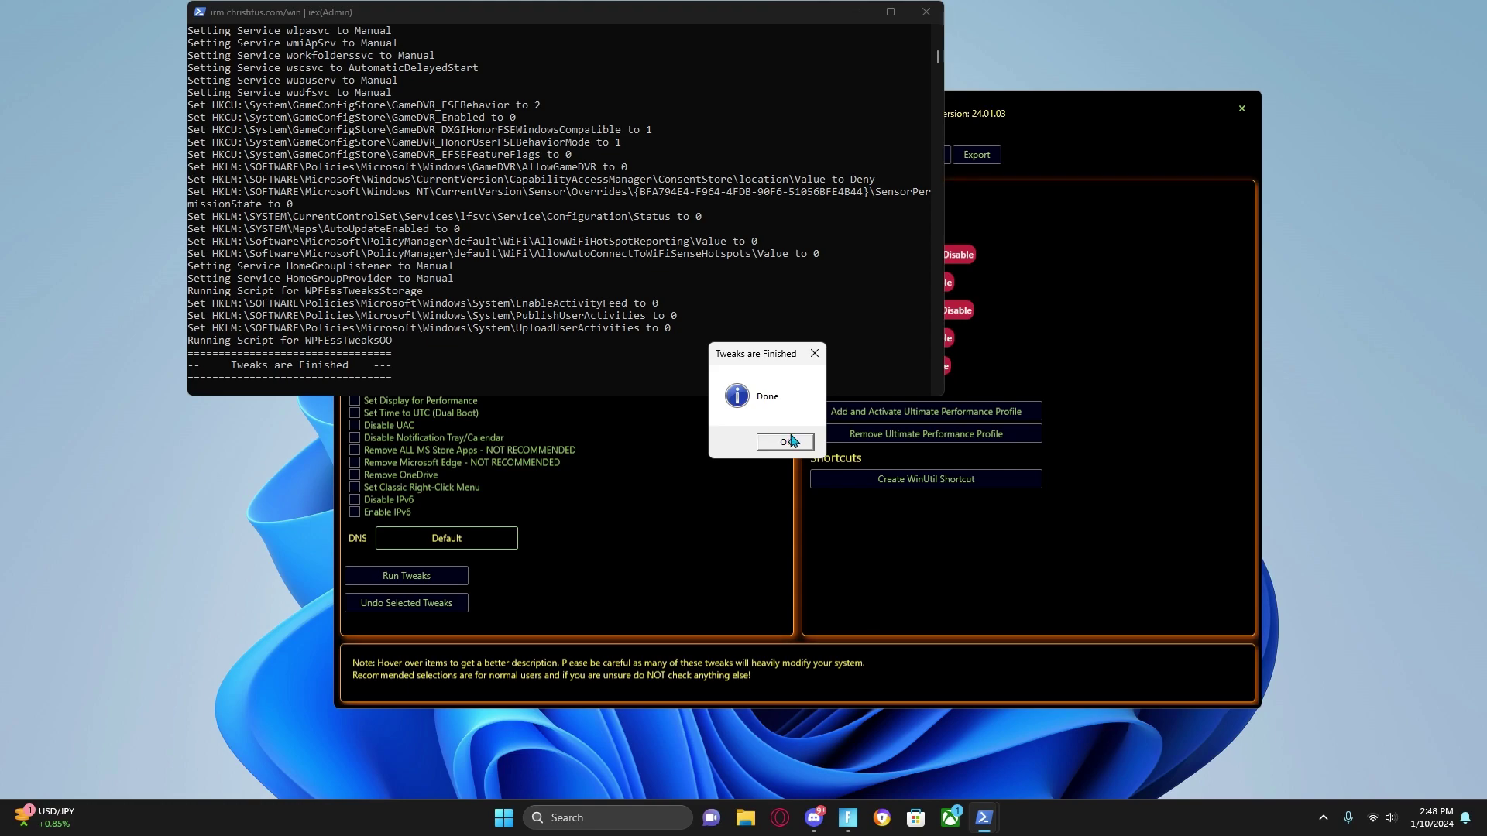
click(790, 440)
click(926, 12)
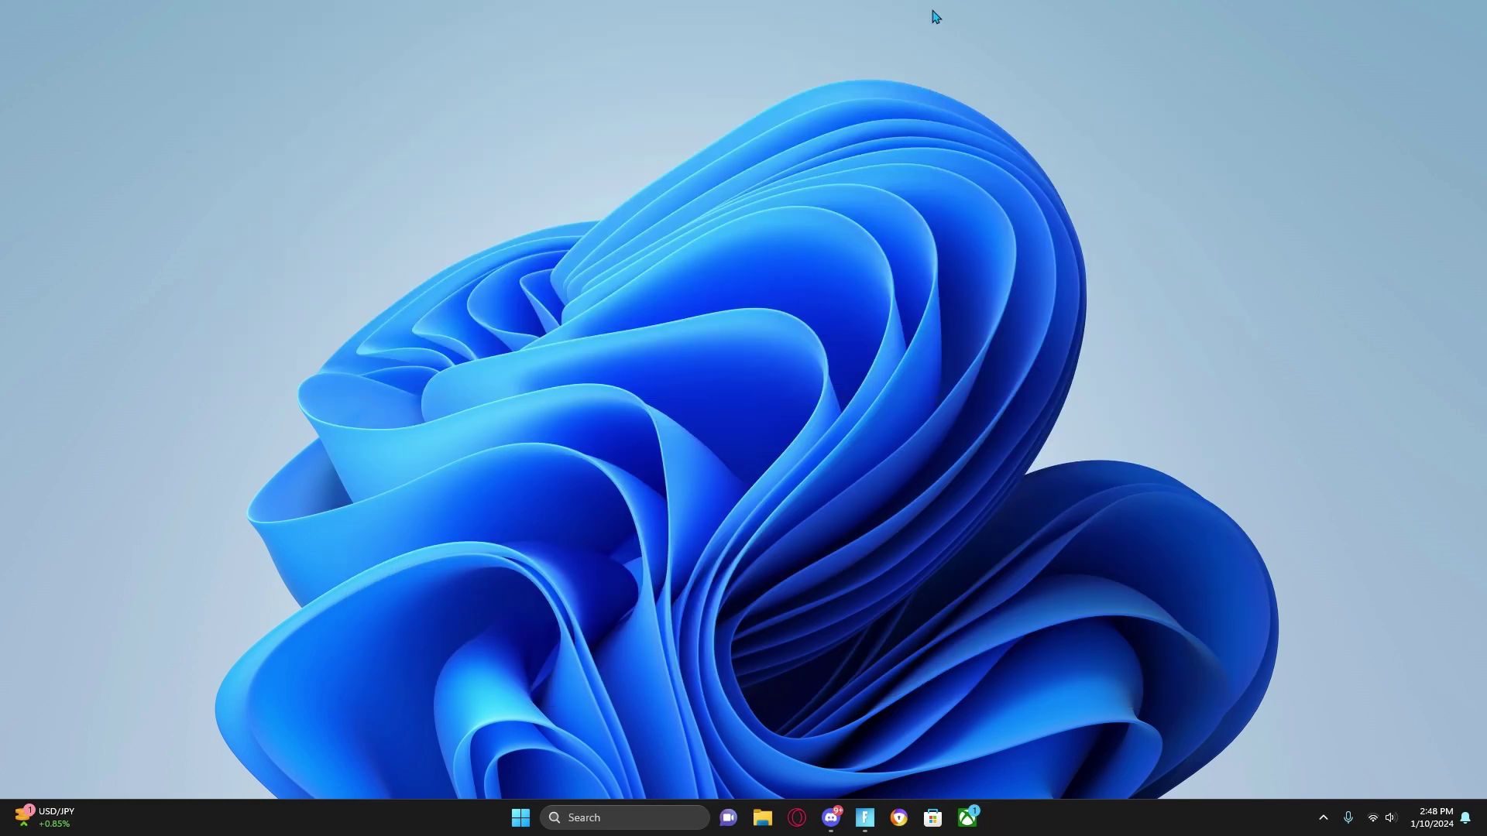